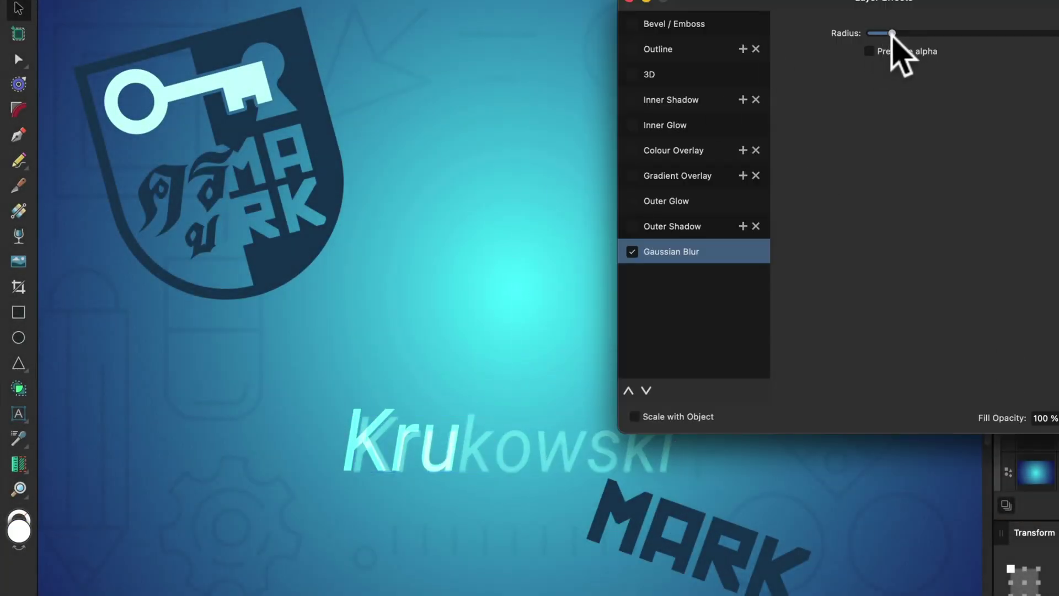
- Move the MARK lettering under the name, straighten it, set the shield upright, then deselect
{"action": "left_click_drag", "start_coordinate": [898, 42], "coordinate": [929, 52]}
{"action": "left_click", "coordinate": [715, 555]}
{"action": "left_click_drag", "start_coordinate": [715, 556], "coordinate": [607, 442]}
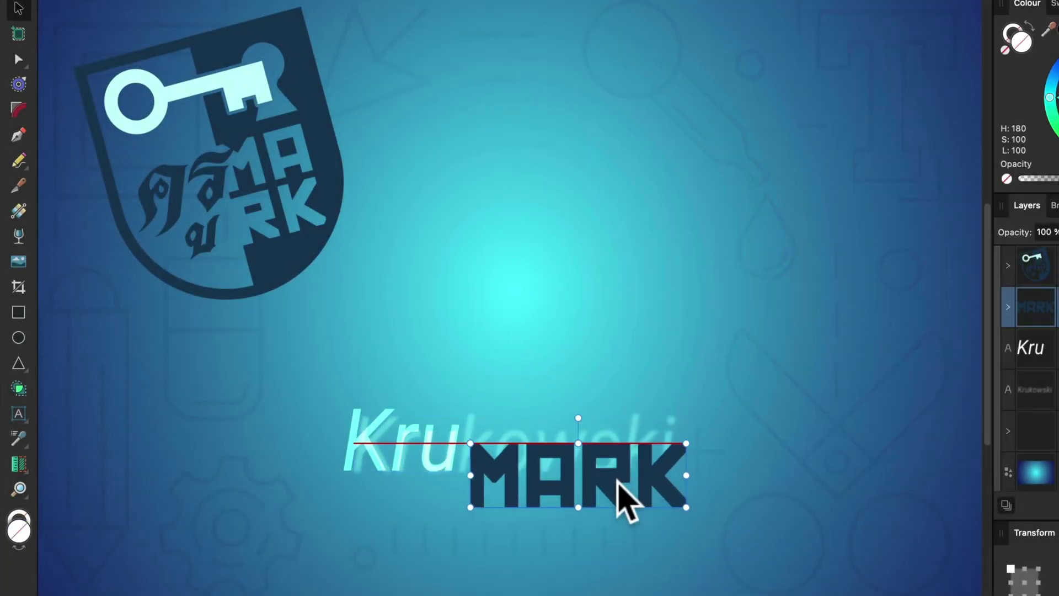
{"action": "left_click_drag", "start_coordinate": [622, 497], "coordinate": [626, 503]}
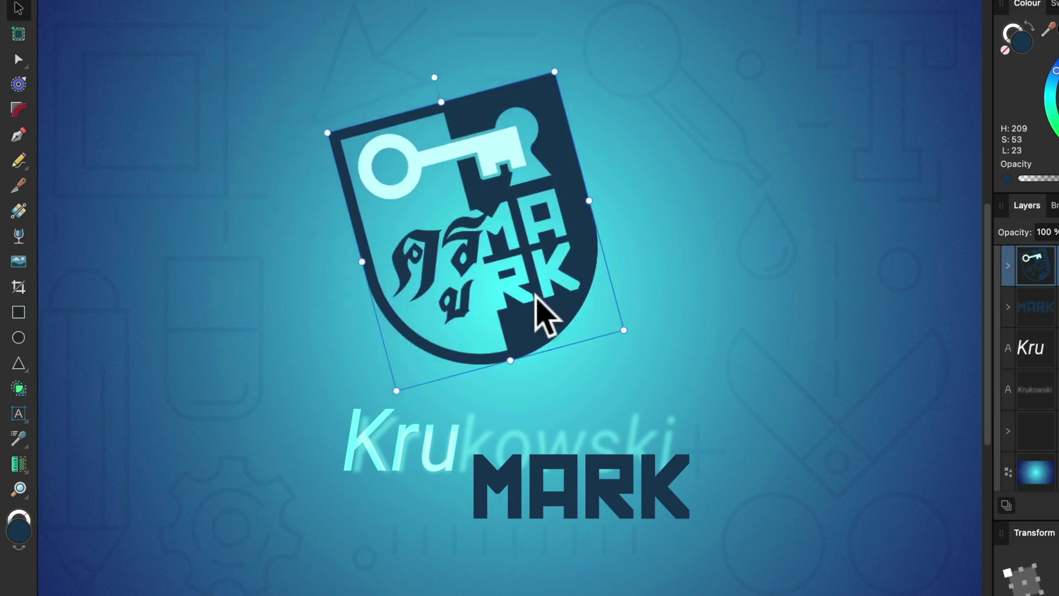
{"action": "left_click_drag", "start_coordinate": [485, 64], "coordinate": [497, 76]}
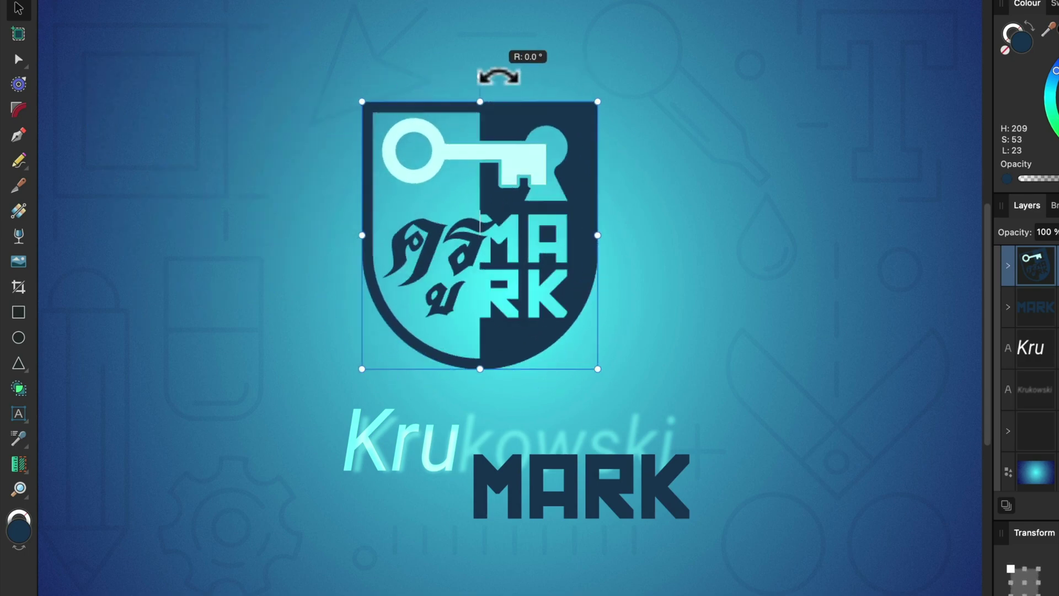
{"action": "left_click", "coordinate": [686, 201]}
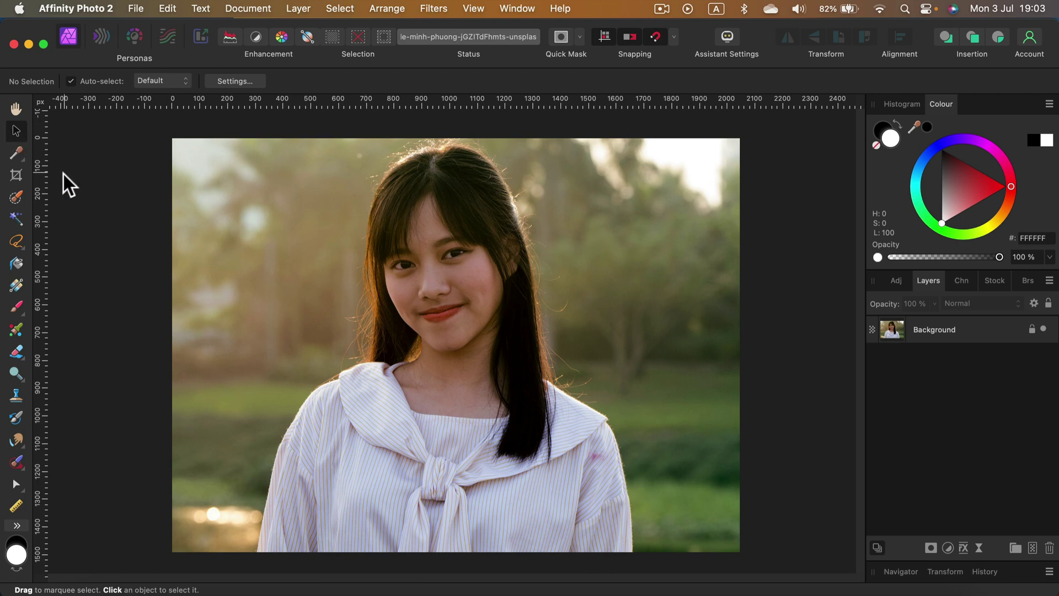
{"action": "left_click", "coordinate": [16, 176]}
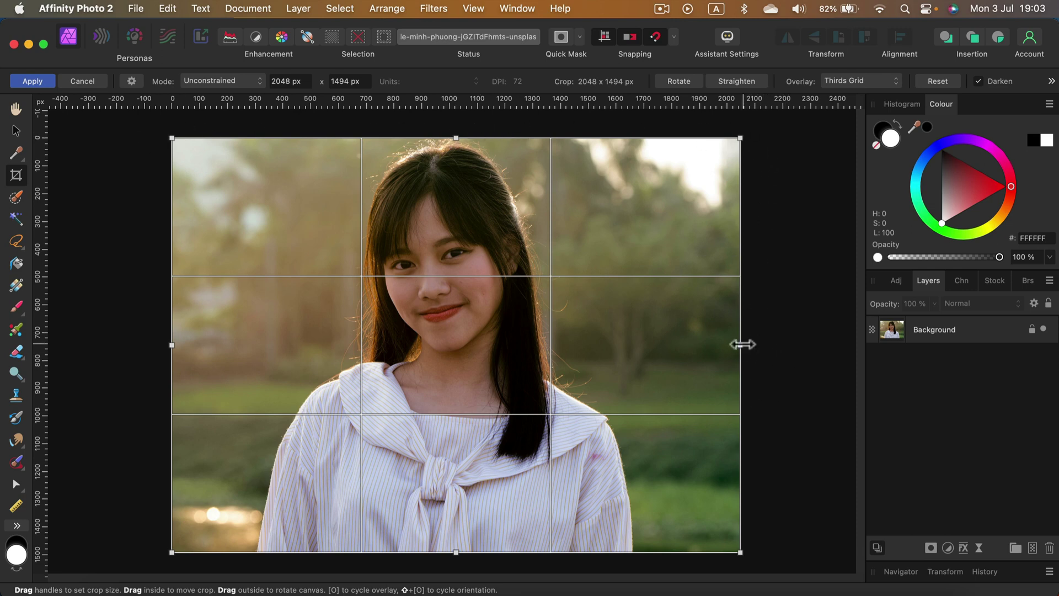
{"action": "left_click_drag", "start_coordinate": [742, 344], "coordinate": [634, 343]}
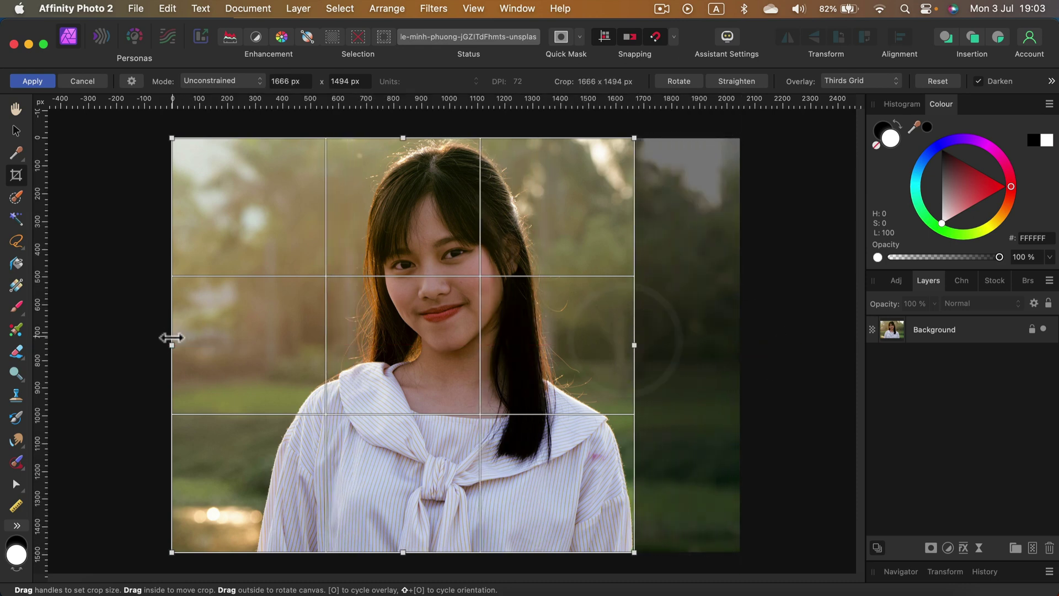
{"action": "left_click_drag", "start_coordinate": [169, 341], "coordinate": [254, 363]}
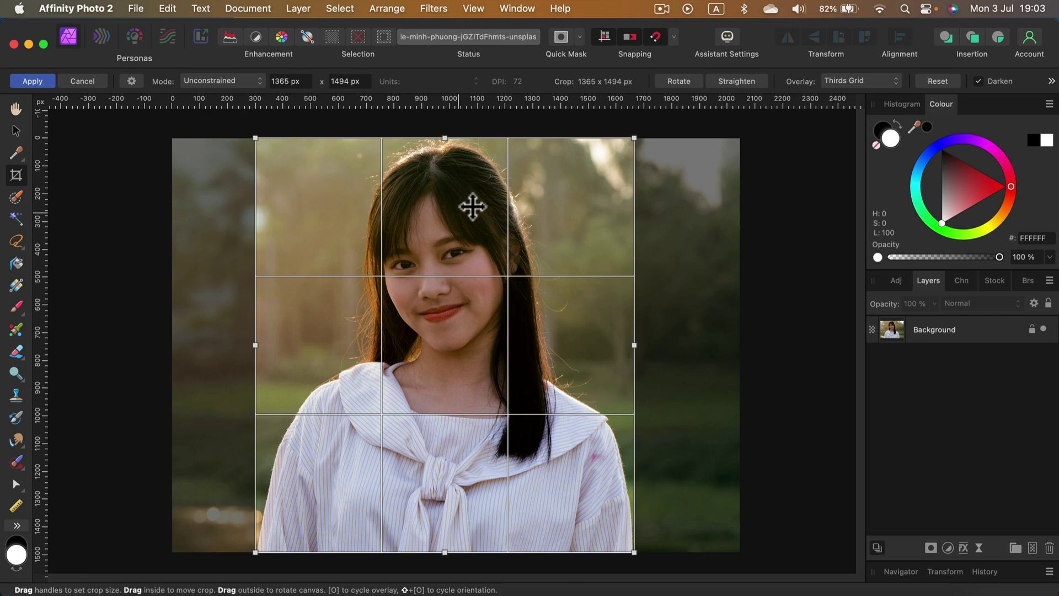
{"action": "left_click", "coordinate": [32, 81]}
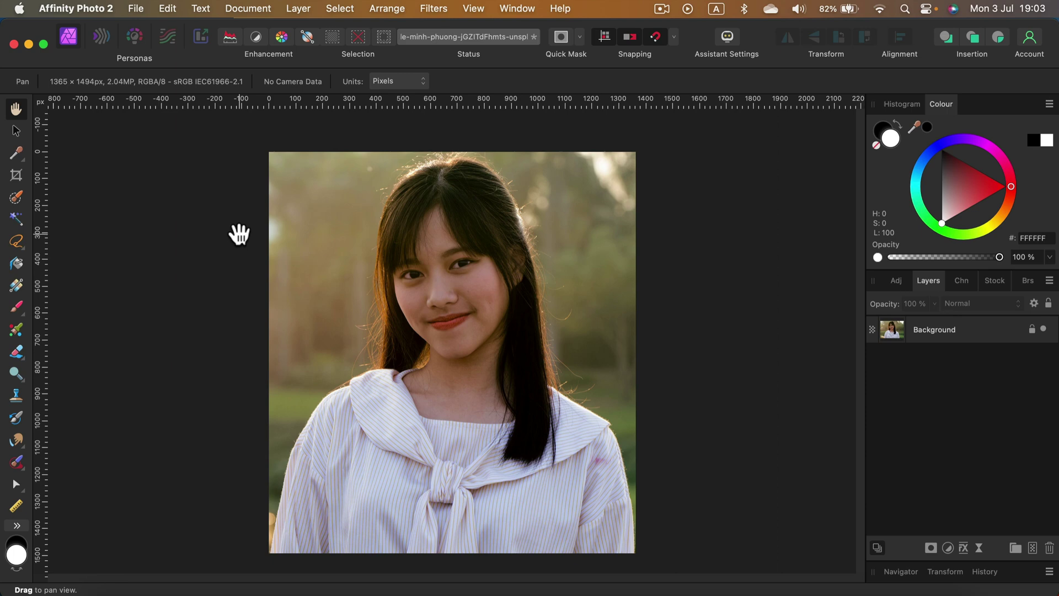
{"action": "key", "text": "super+z"}
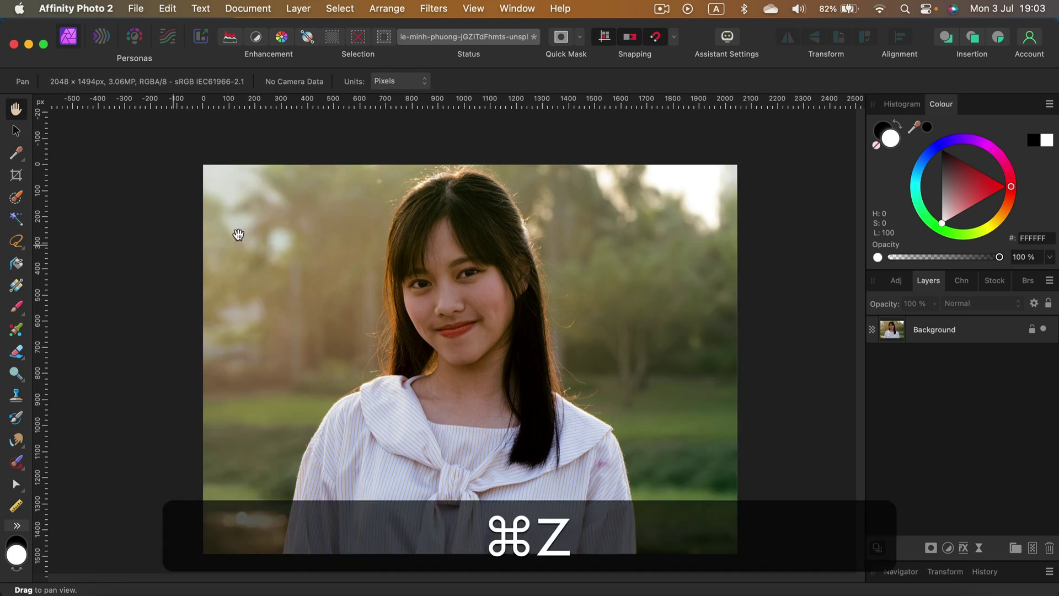
- Start a new crop and Shift-drag its top-right corner so it frames 2042 × 1486 px
{"action": "left_click", "coordinate": [16, 177]}
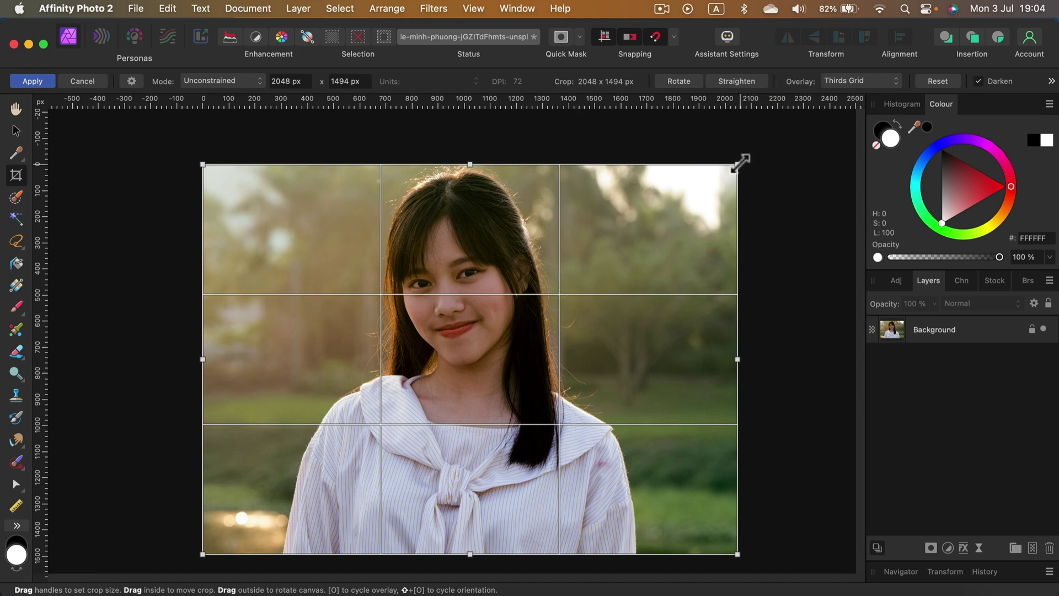
{"action": "left_click_drag", "start_coordinate": [740, 162], "coordinate": [758, 144]}
{"action": "key", "text": "shift"}
- Try straightening along a line across the face and rotating the crop, then cancel it
{"action": "left_click", "coordinate": [729, 81]}
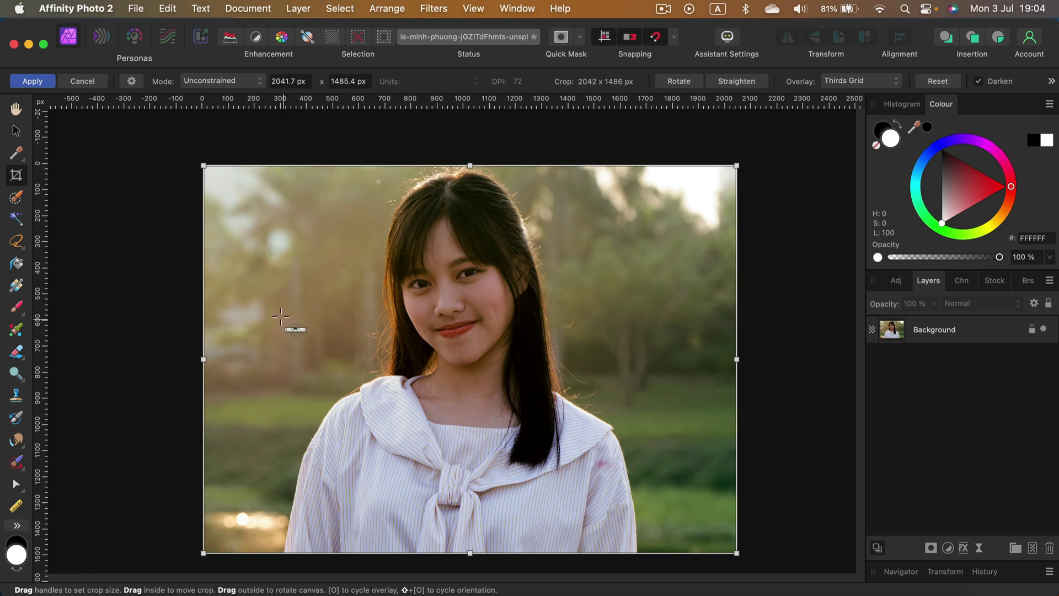
{"action": "left_click_drag", "start_coordinate": [234, 311], "coordinate": [678, 293]}
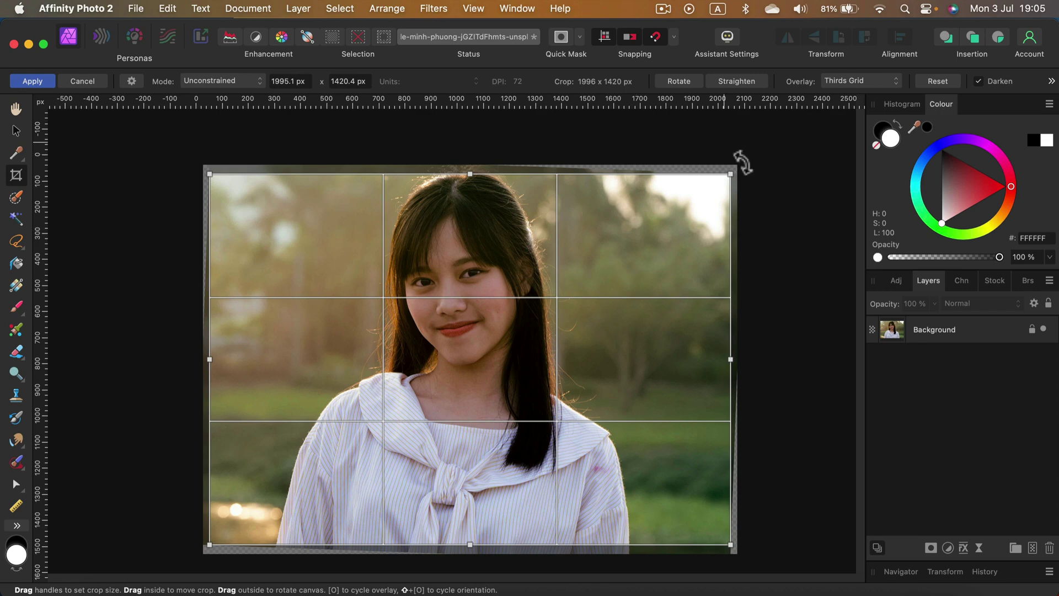
{"action": "left_click_drag", "start_coordinate": [735, 156], "coordinate": [595, 132]}
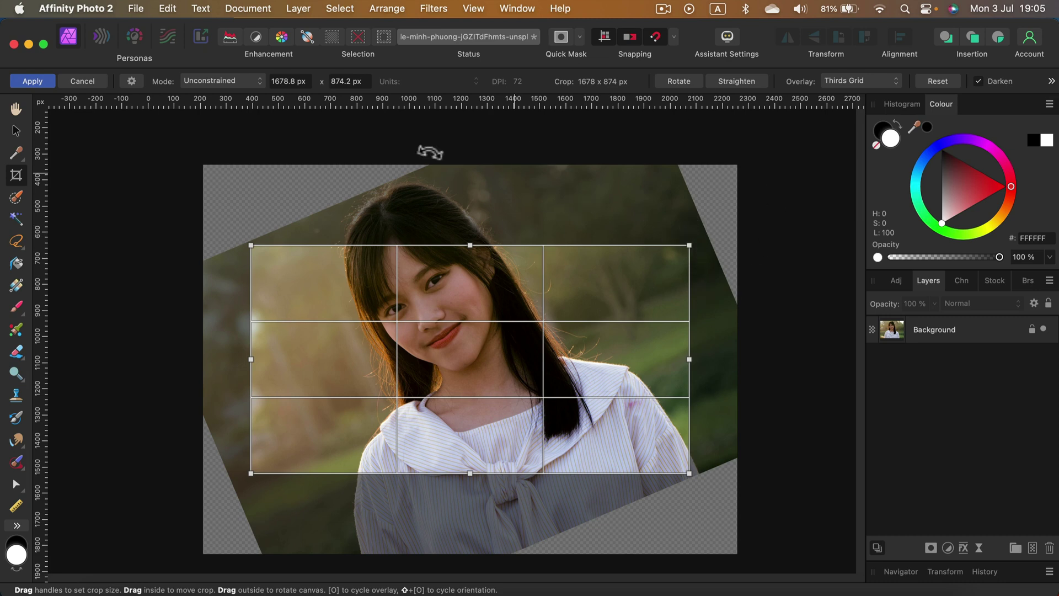
{"action": "left_click", "coordinate": [83, 82]}
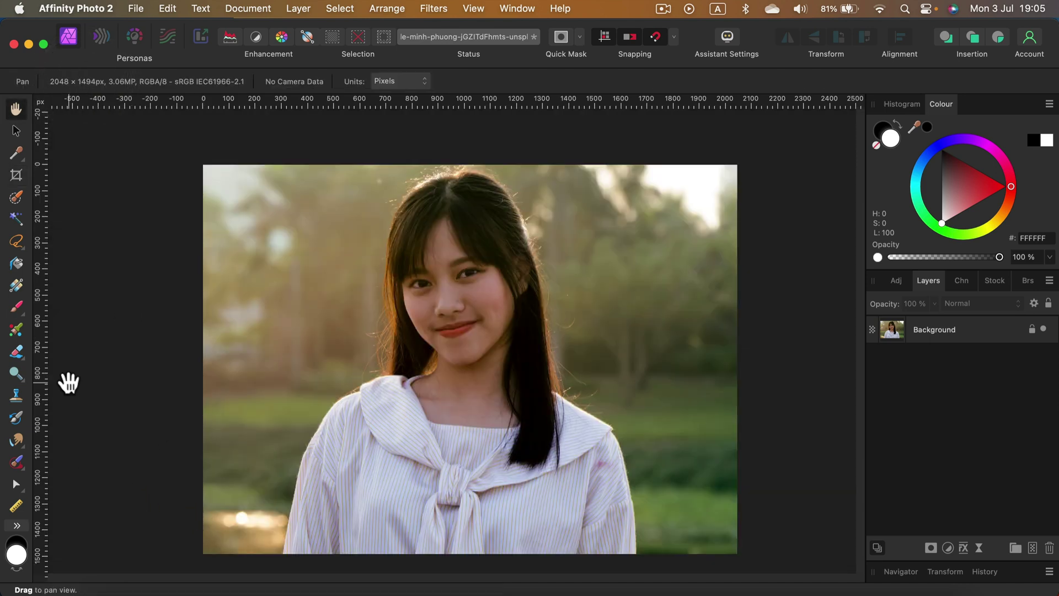
- Start a fresh crop and try None, Golden Spiral, Diagonals and Phi Grid overlays, ending on Thirds Grid
{"action": "left_click", "coordinate": [15, 175]}
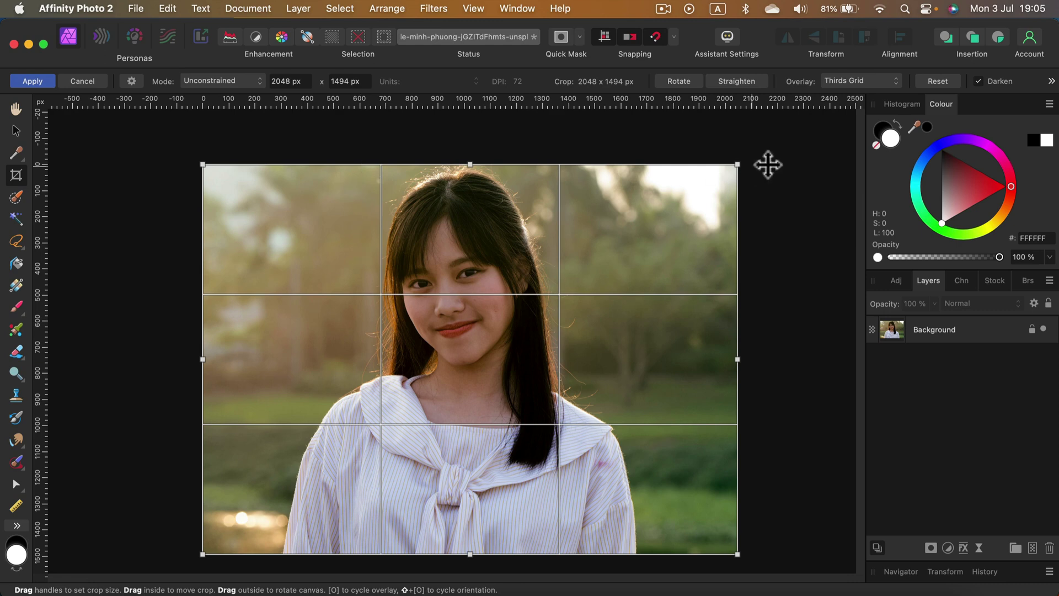
{"action": "left_click", "coordinate": [867, 77]}
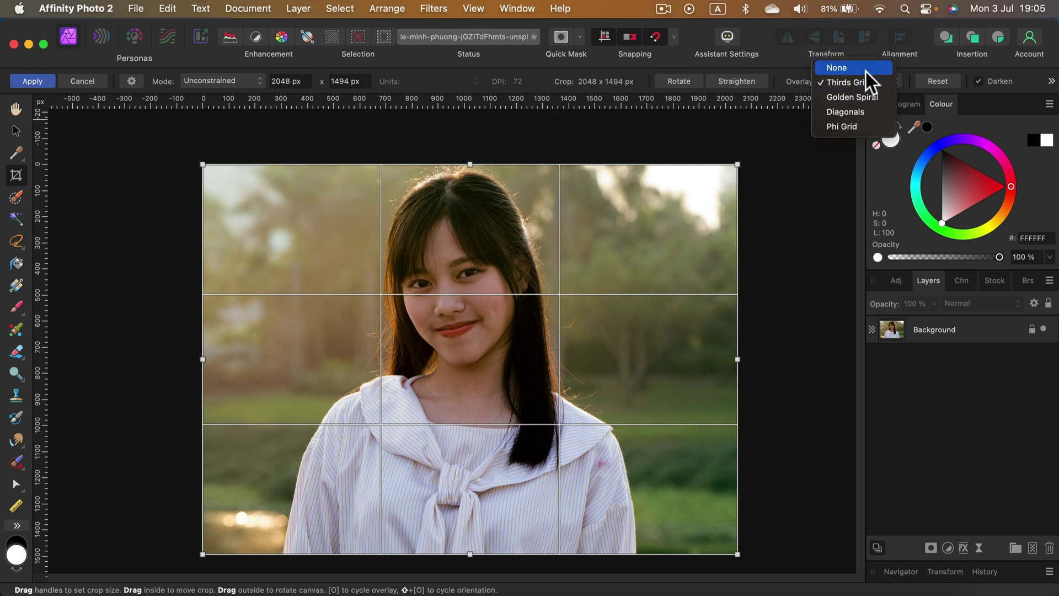
{"action": "left_click", "coordinate": [864, 70]}
{"action": "left_click", "coordinate": [862, 77]}
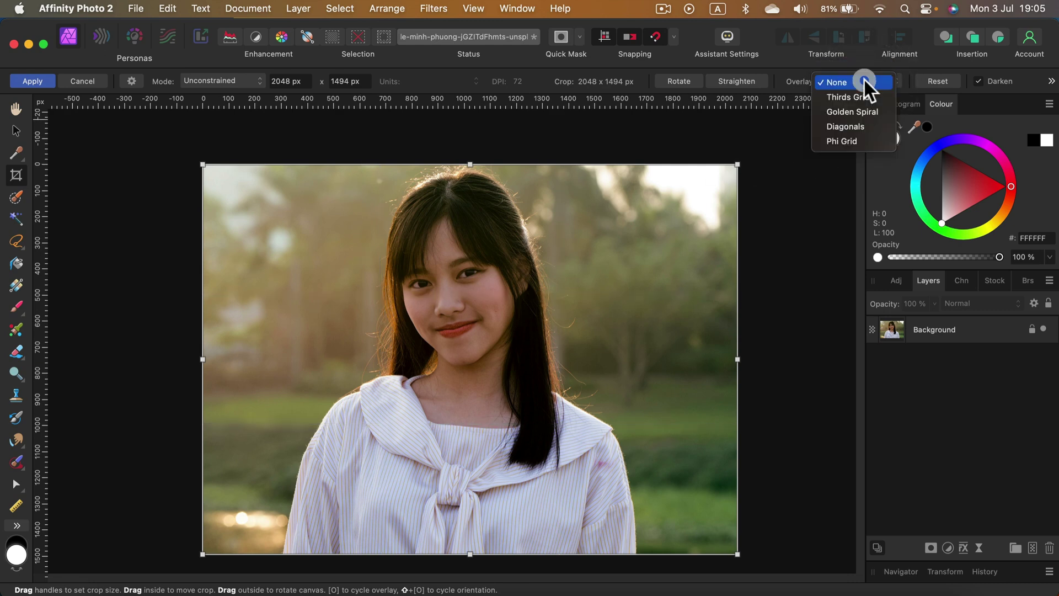
{"action": "left_click", "coordinate": [858, 112]}
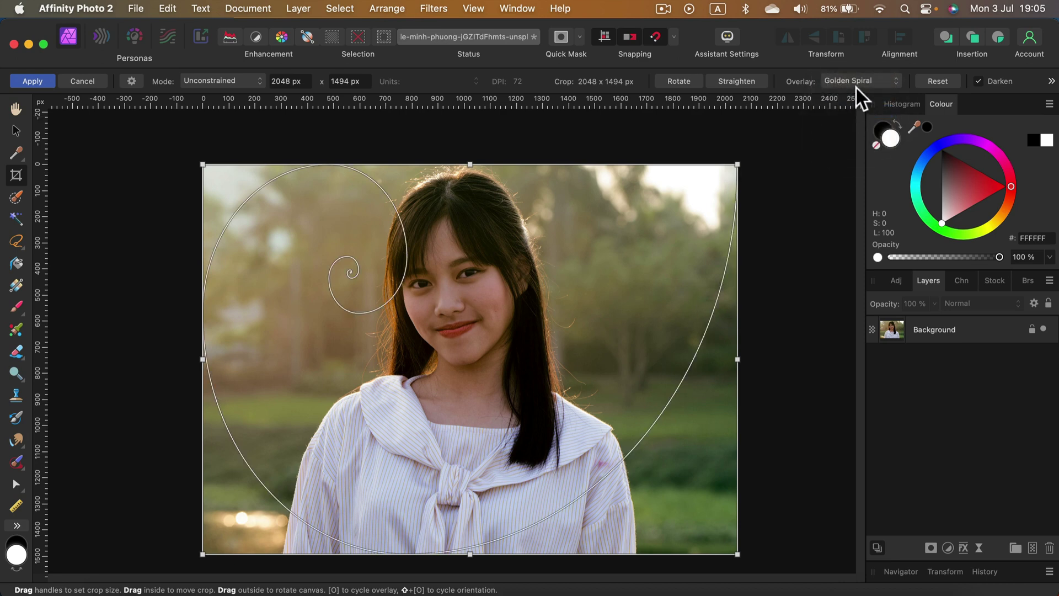
{"action": "left_click", "coordinate": [856, 88]}
{"action": "left_click", "coordinate": [855, 97]}
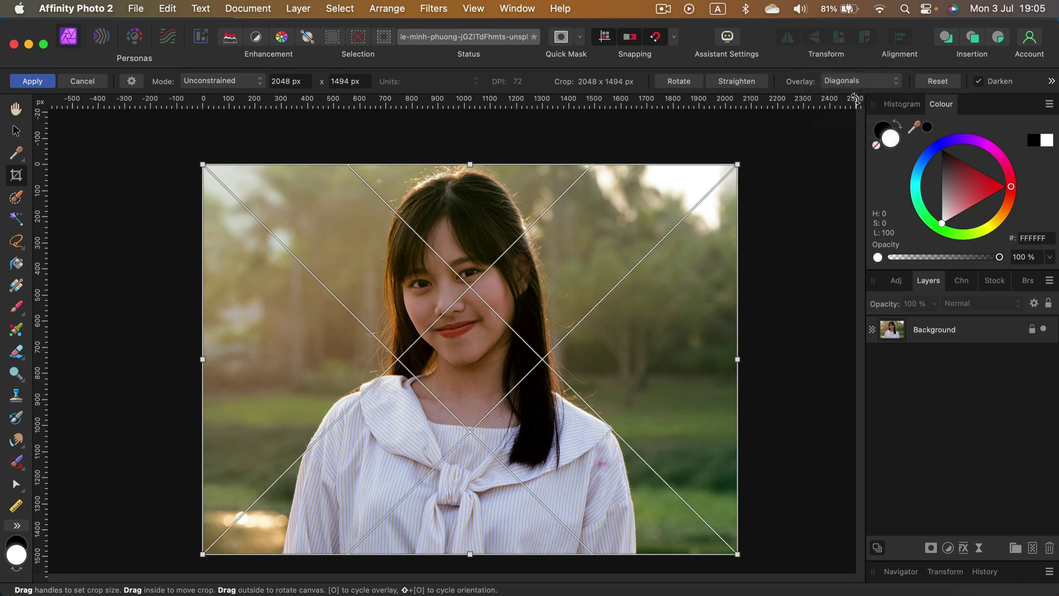
{"action": "left_click", "coordinate": [855, 81]}
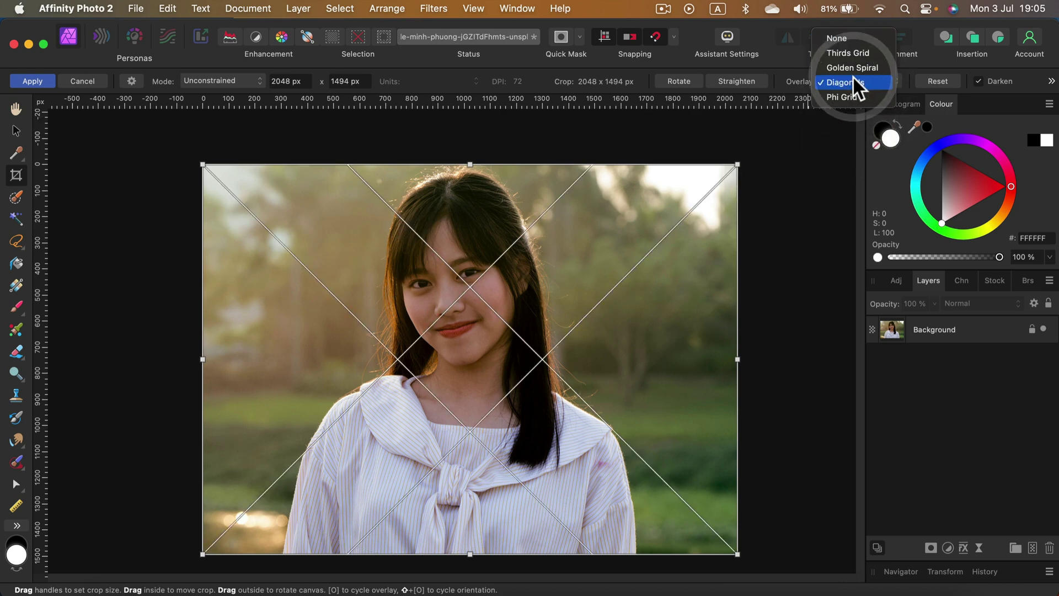
{"action": "left_click", "coordinate": [846, 97]}
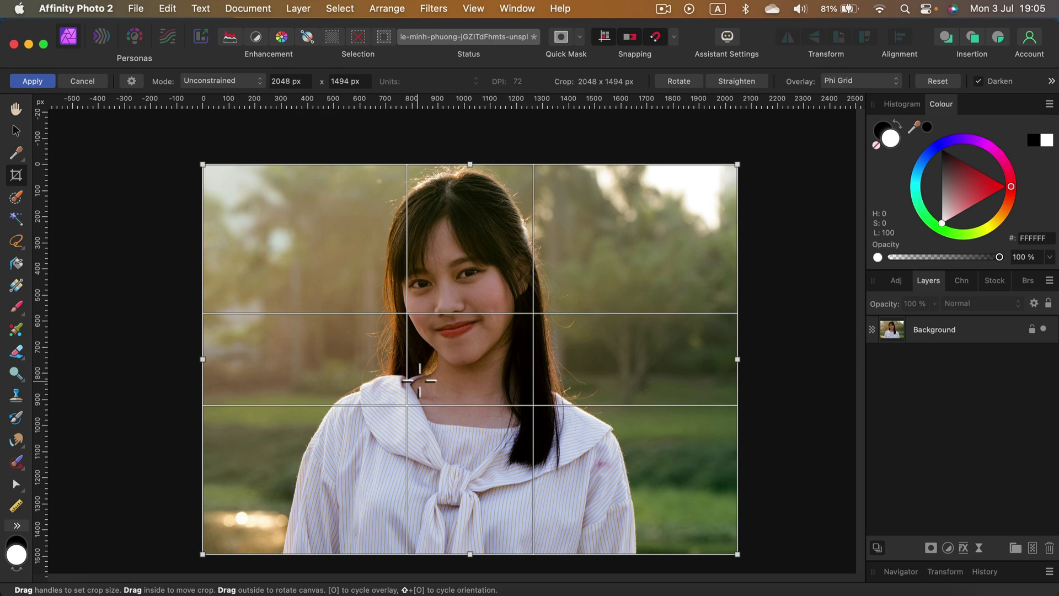
{"action": "left_click", "coordinate": [866, 81]}
{"action": "left_click", "coordinate": [863, 38]}
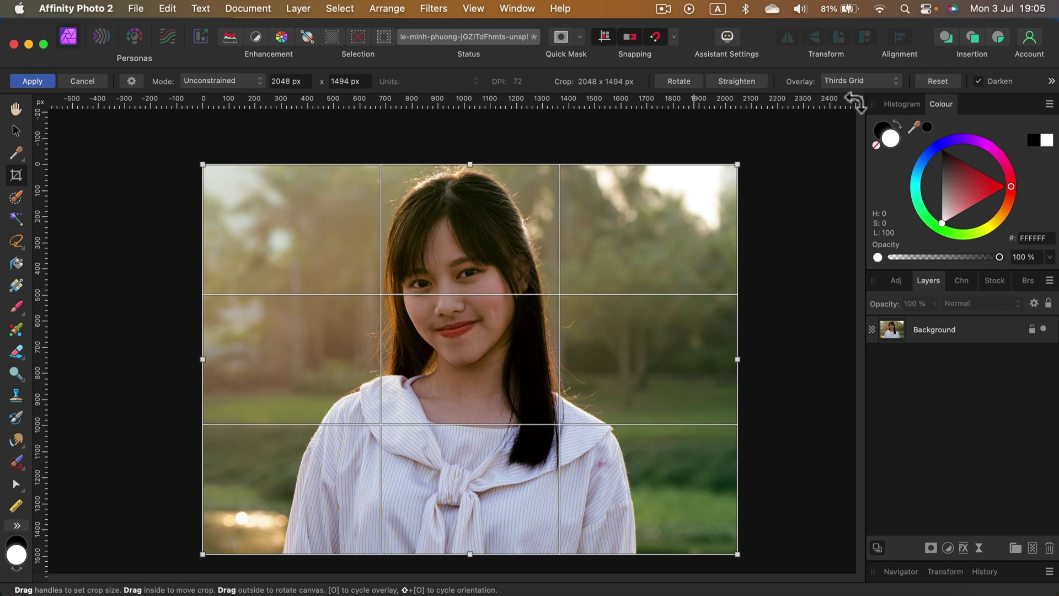
- Shrink the crop to 1851 × 1264 px around her face, leaving Darken on and enabling Reveal
{"action": "left_click_drag", "start_coordinate": [737, 164], "coordinate": [686, 224]}
{"action": "left_click", "coordinate": [981, 79]}
{"action": "left_click", "coordinate": [982, 78]}
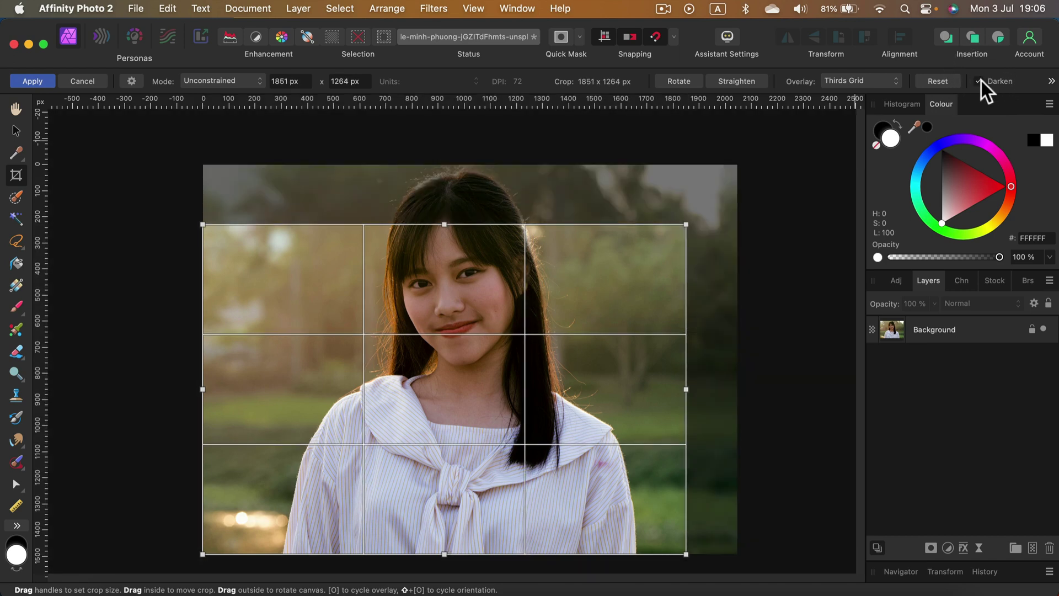
{"action": "left_click", "coordinate": [978, 81]}
{"action": "left_click", "coordinate": [979, 81]}
{"action": "left_click", "coordinate": [979, 81]}
{"action": "left_click", "coordinate": [979, 81]}
{"action": "left_click", "coordinate": [979, 81]}
{"action": "left_click", "coordinate": [979, 81]}
{"action": "left_click", "coordinate": [1050, 81]}
{"action": "left_click", "coordinate": [999, 121]}
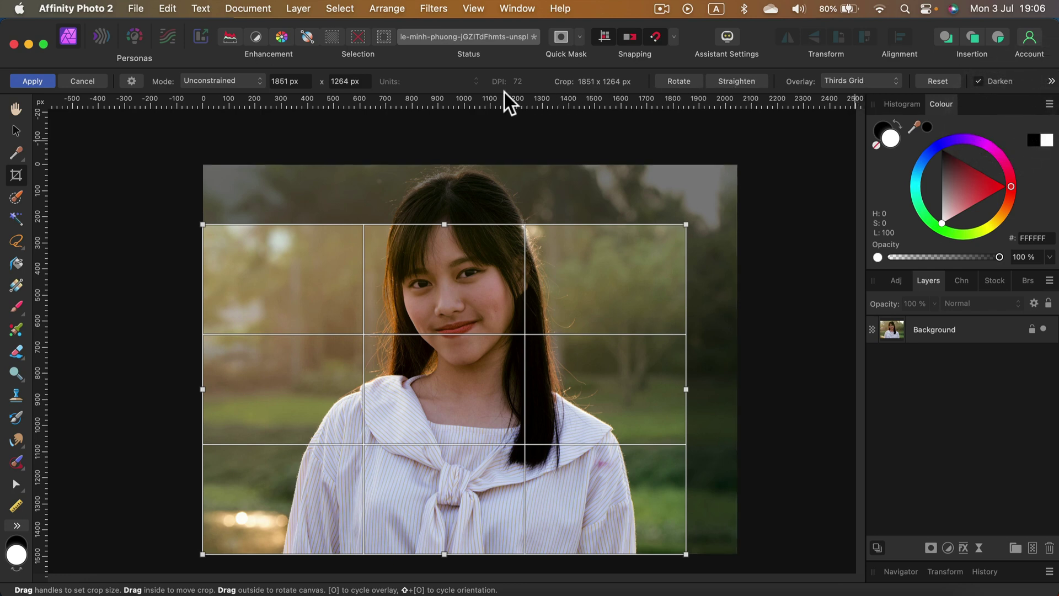
- Lock the crop to Original Ratio and resize it back out to the photo's edges
{"action": "left_click", "coordinate": [253, 86]}
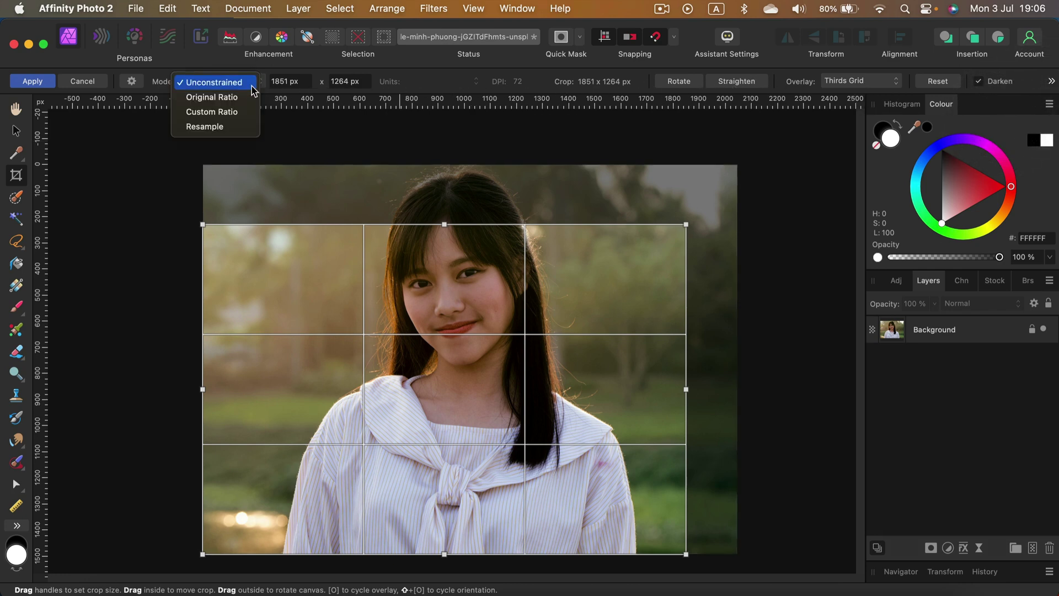
{"action": "left_click", "coordinate": [233, 97]}
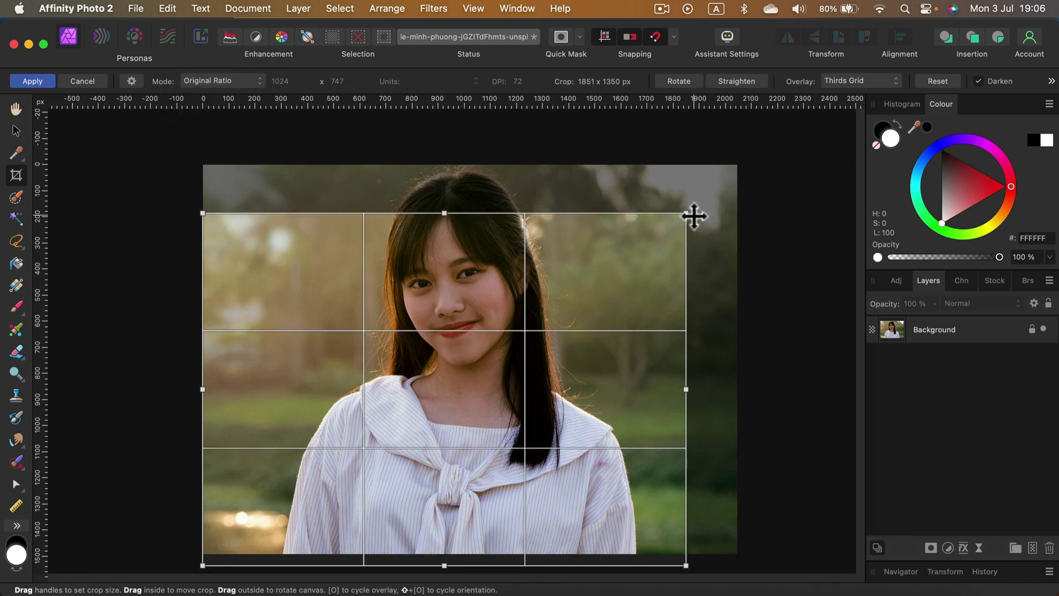
{"action": "left_click_drag", "start_coordinate": [685, 212], "coordinate": [752, 222]}
{"action": "left_click_drag", "start_coordinate": [638, 250], "coordinate": [638, 237]}
{"action": "left_click_drag", "start_coordinate": [726, 543], "coordinate": [711, 585]}
- Switch crop mode through Custom Ratio and Resample to Unconstrained, then test-resize from the top-right corner
{"action": "left_click", "coordinate": [243, 82]}
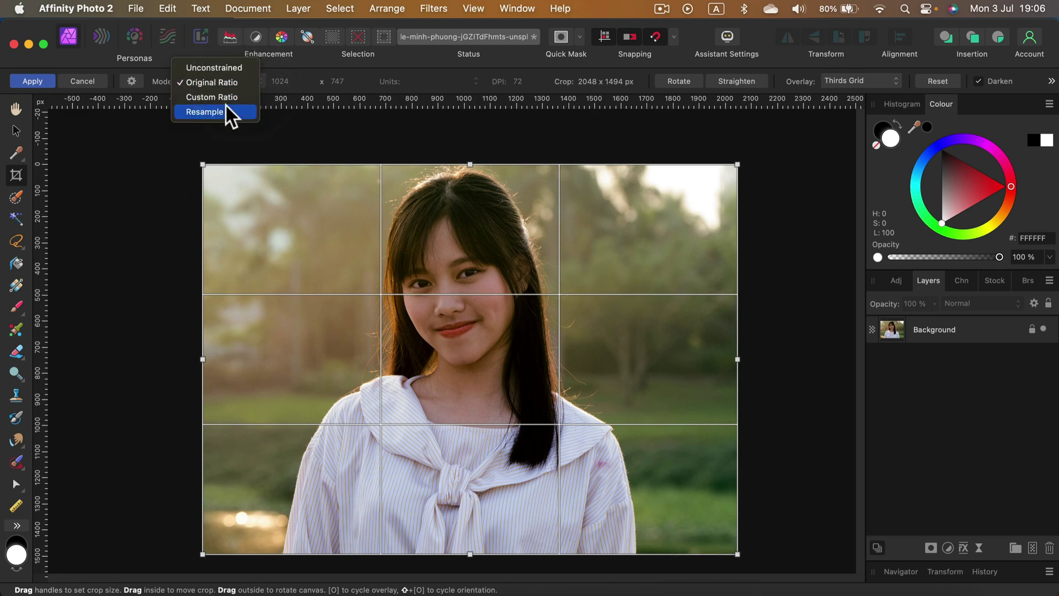
{"action": "left_click", "coordinate": [227, 98]}
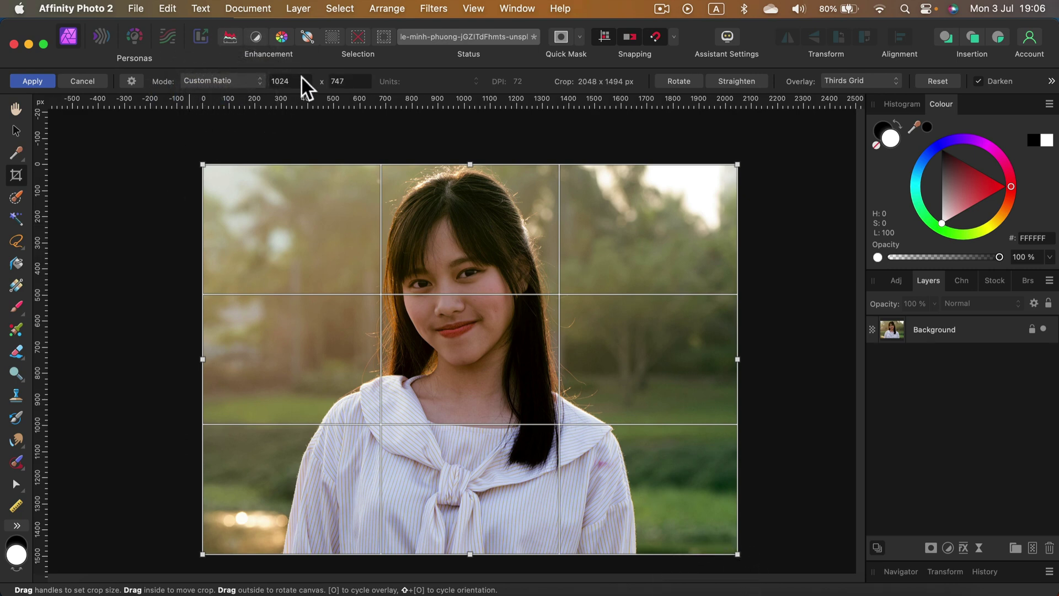
{"action": "left_click", "coordinate": [232, 86]}
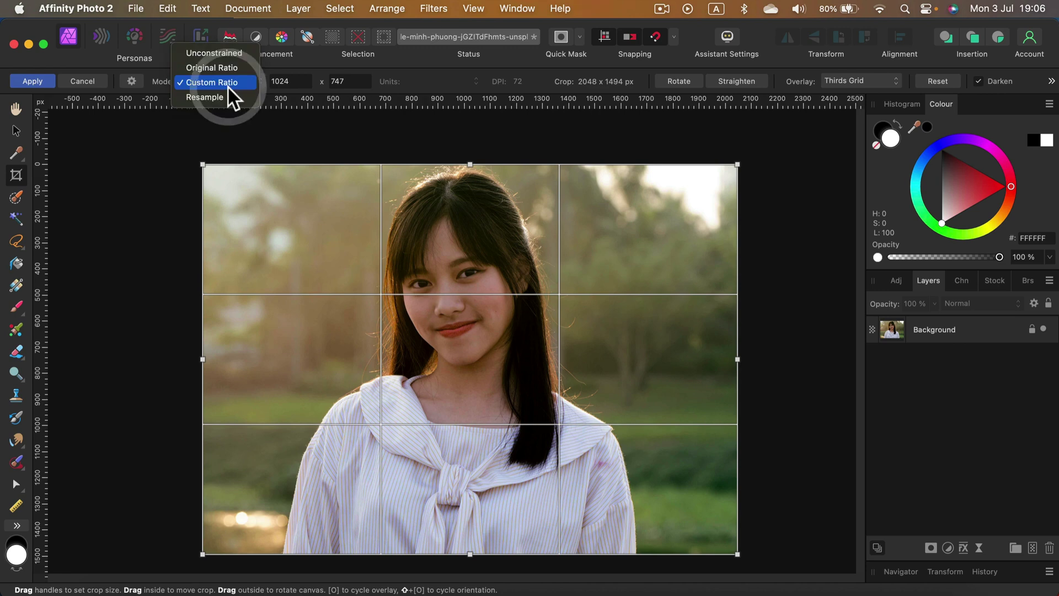
{"action": "left_click", "coordinate": [227, 98]}
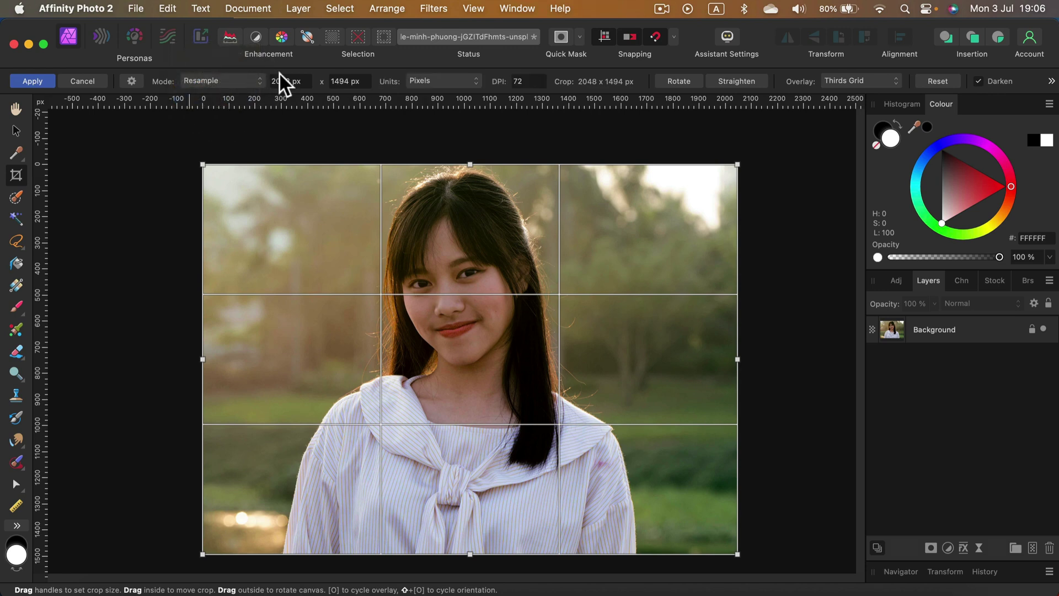
{"action": "left_click", "coordinate": [209, 81]}
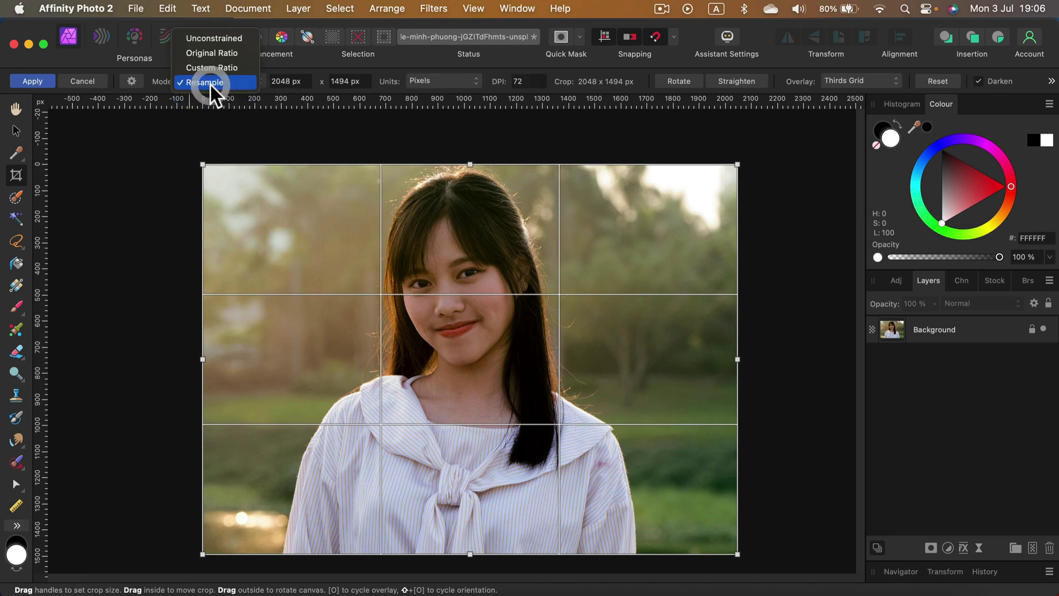
{"action": "left_click", "coordinate": [210, 38]}
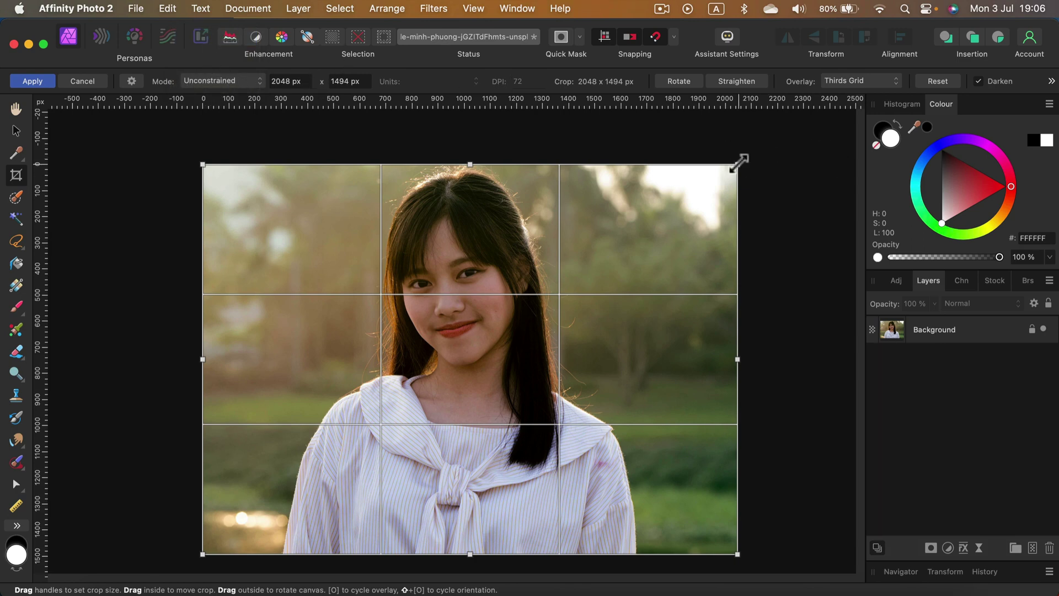
{"action": "left_click_drag", "start_coordinate": [739, 161], "coordinate": [772, 195]}
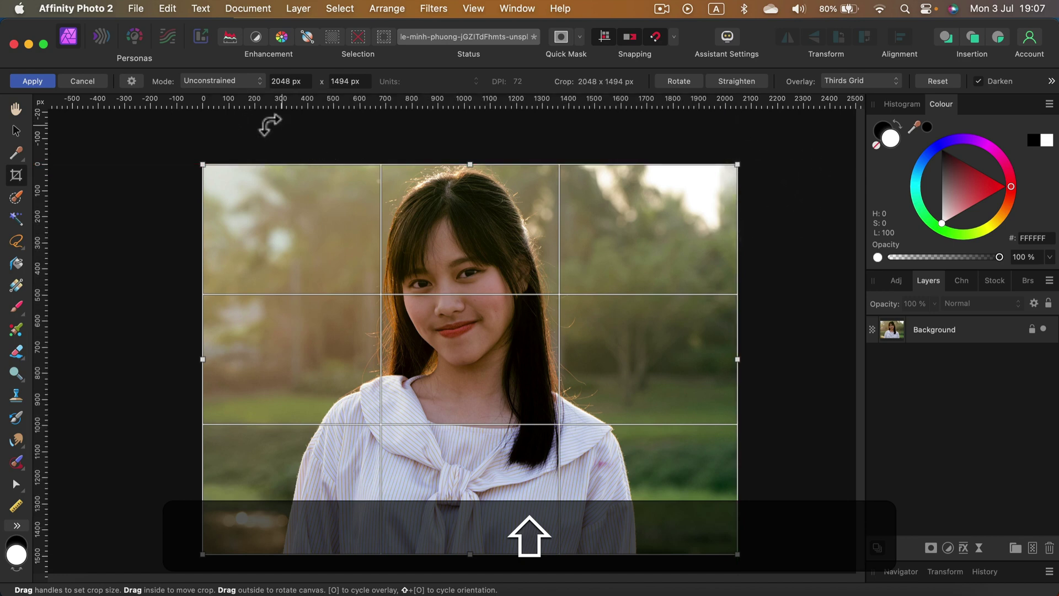
- Choose the 1:1 crop preset and apply it, giving a 1494 × 1494 px square
{"action": "left_click", "coordinate": [132, 82]}
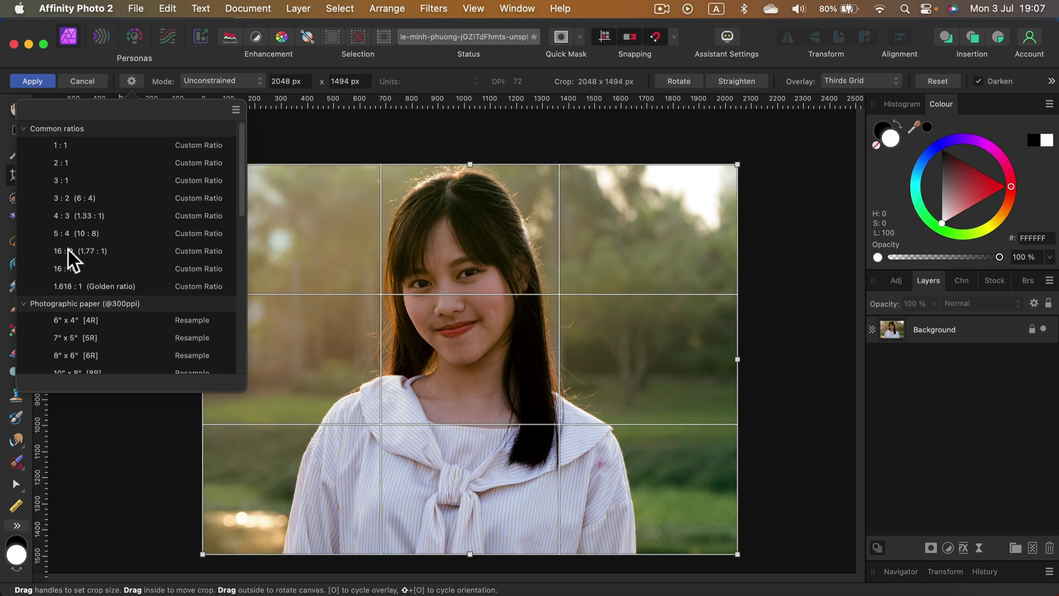
{"action": "scroll", "coordinate": [92, 250], "scroll_direction": "down", "scroll_amount": 10}
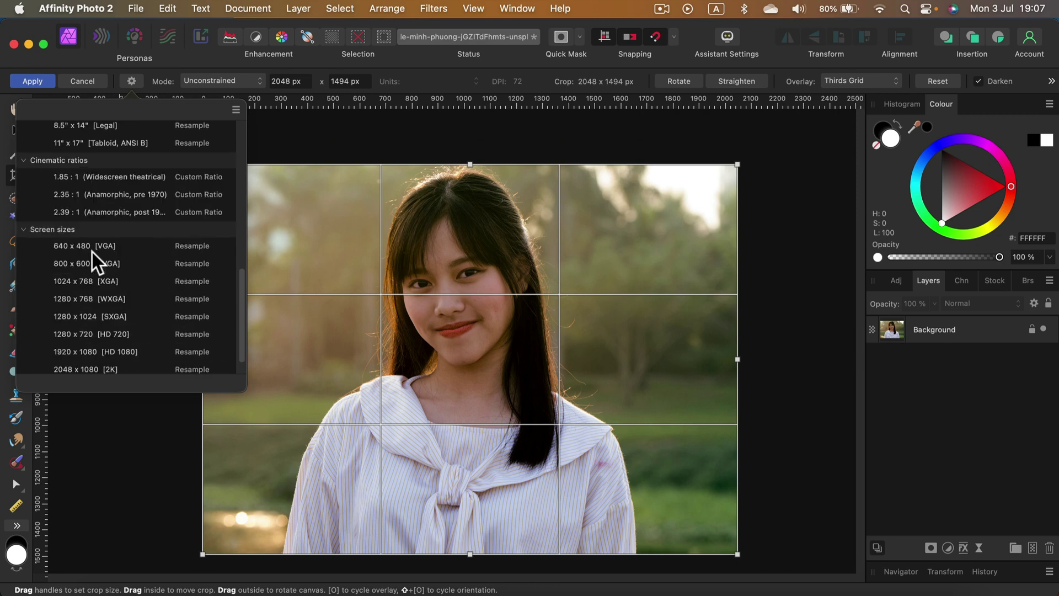
{"action": "scroll", "coordinate": [92, 252], "scroll_direction": "up", "scroll_amount": 10}
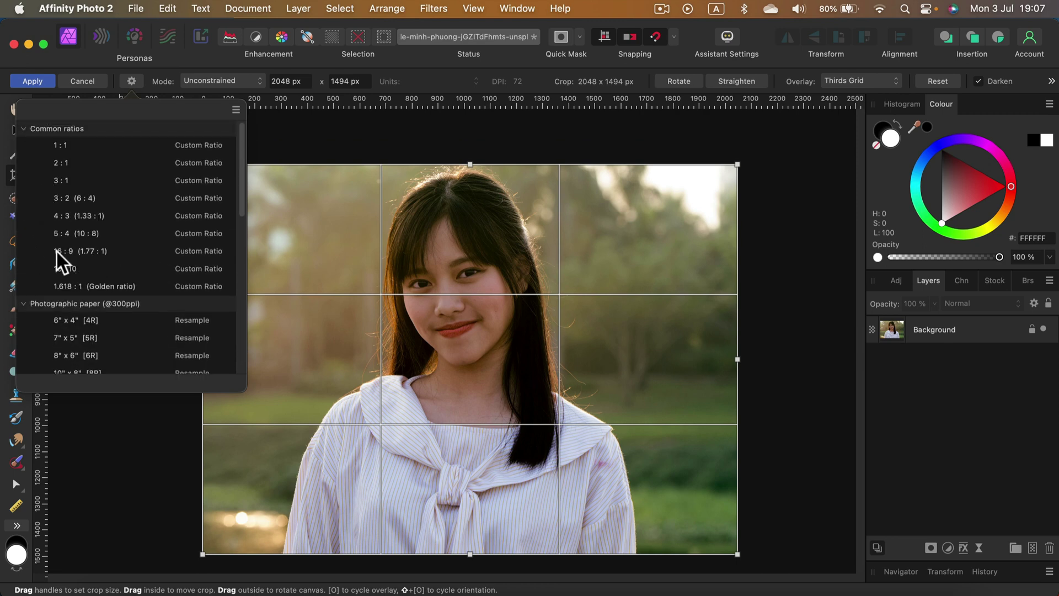
{"action": "left_click", "coordinate": [59, 146]}
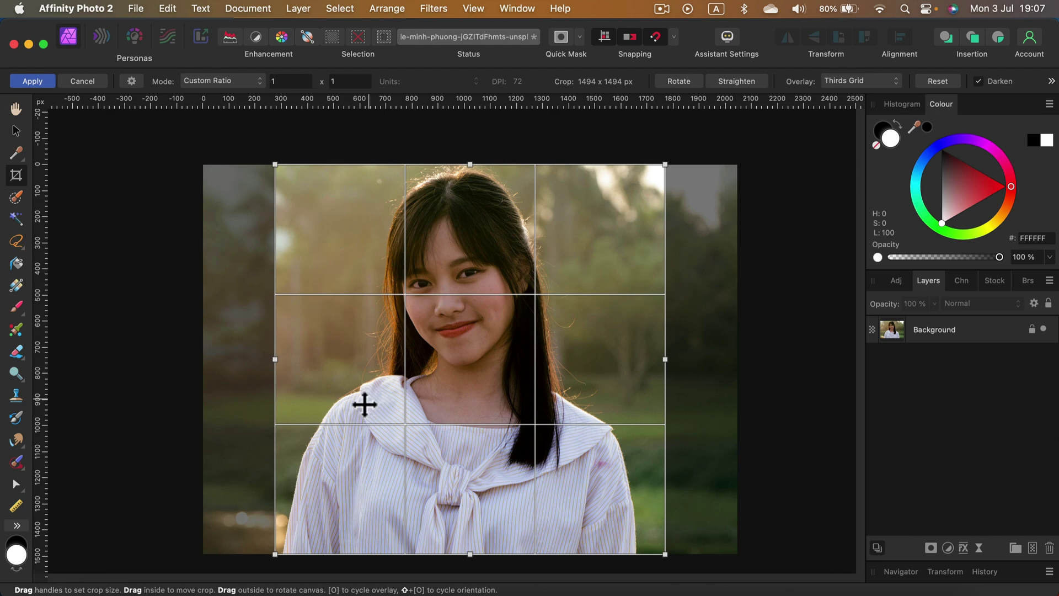
{"action": "left_click", "coordinate": [36, 82]}
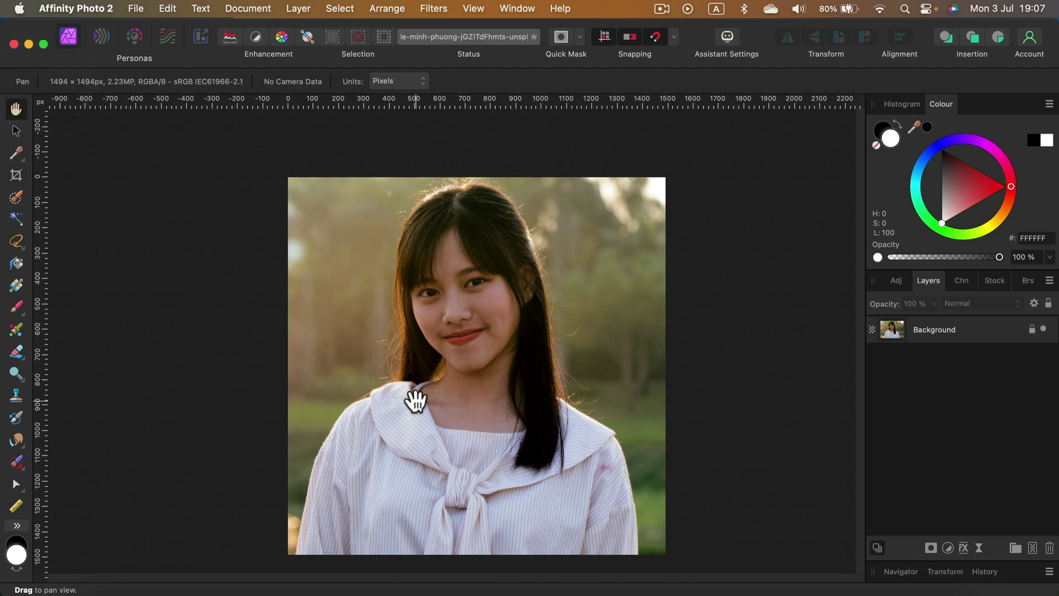
- Undo the square crop, then apply a larger square crop extending past the photo's top and left
{"action": "key", "text": "super+z"}
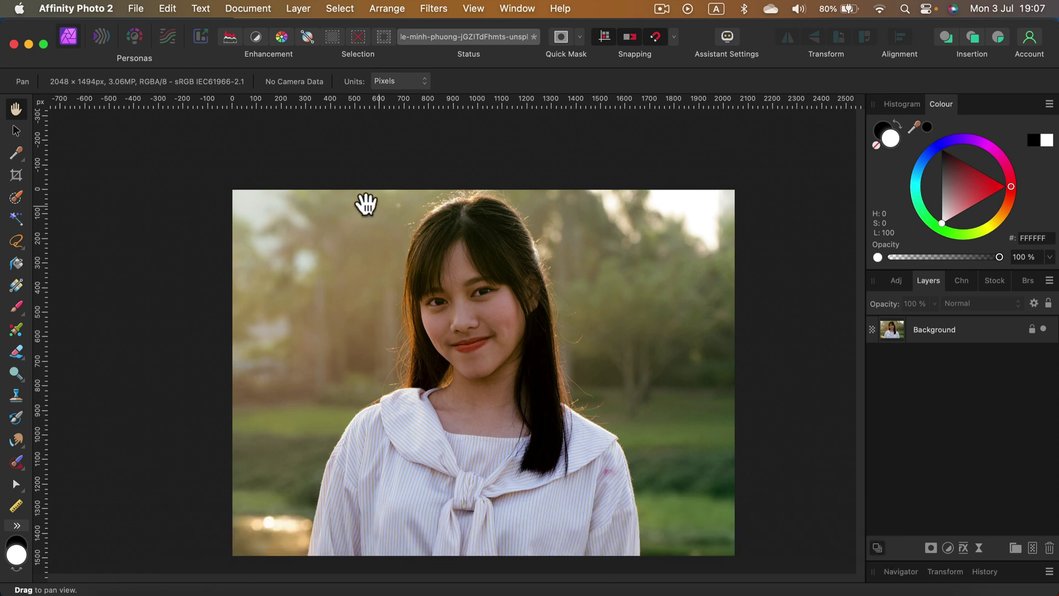
{"action": "left_click", "coordinate": [15, 177]}
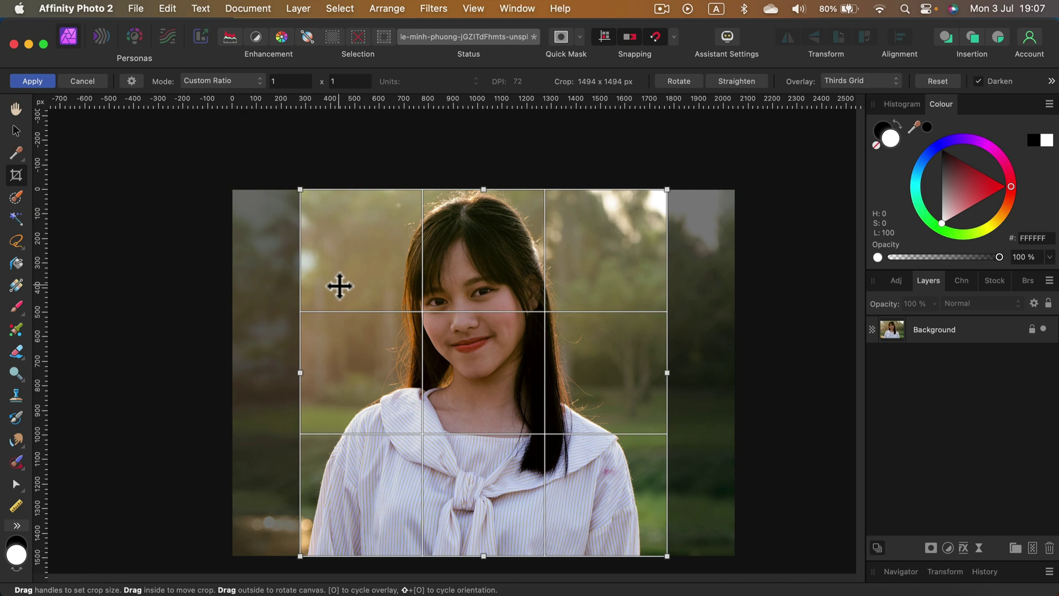
{"action": "left_click_drag", "start_coordinate": [304, 371], "coordinate": [187, 395]}
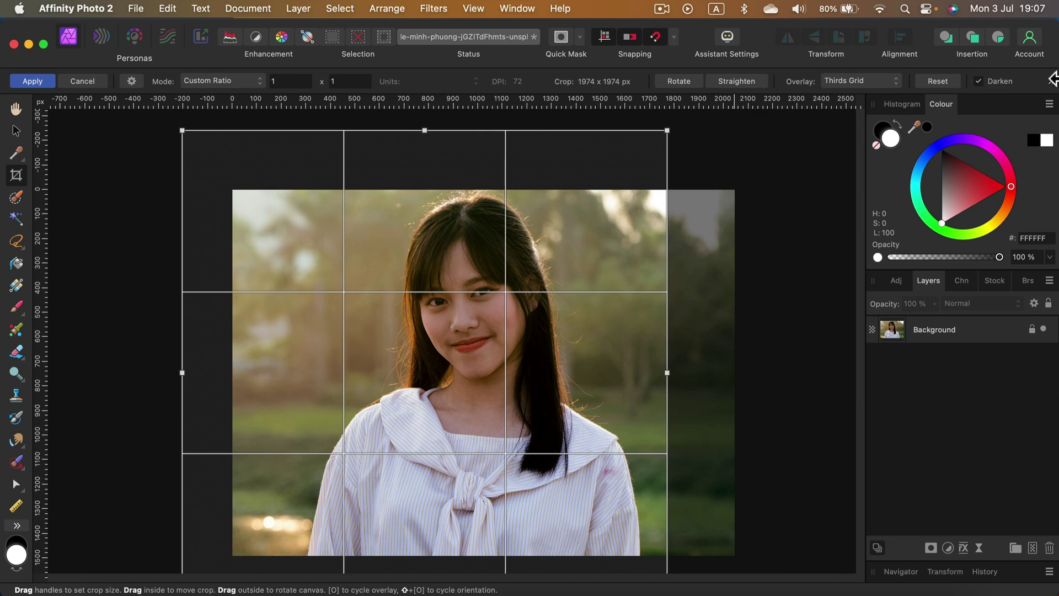
{"action": "left_click", "coordinate": [1051, 82]}
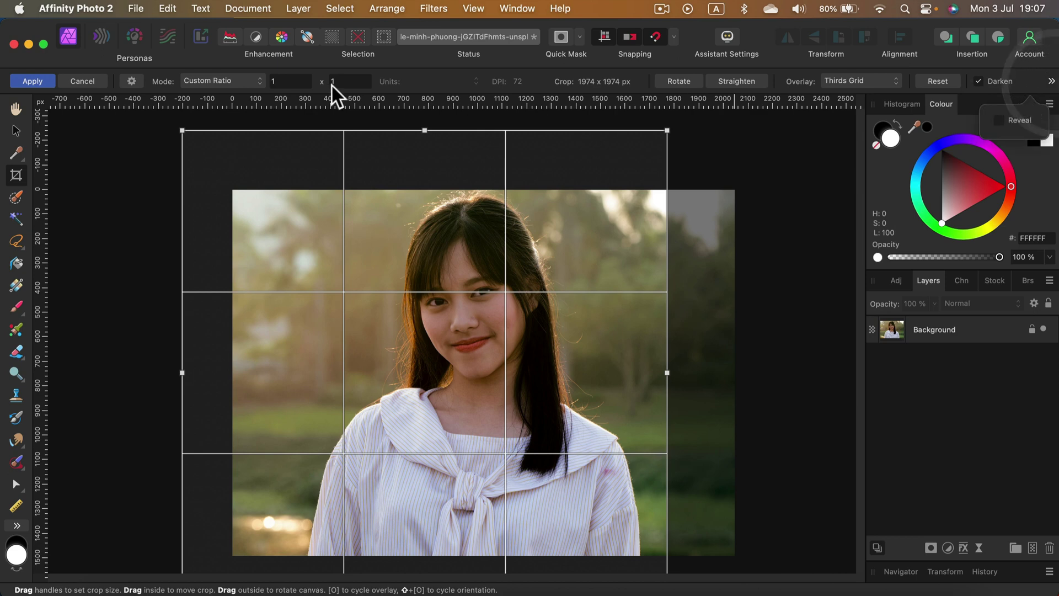
{"action": "left_click", "coordinate": [29, 81]}
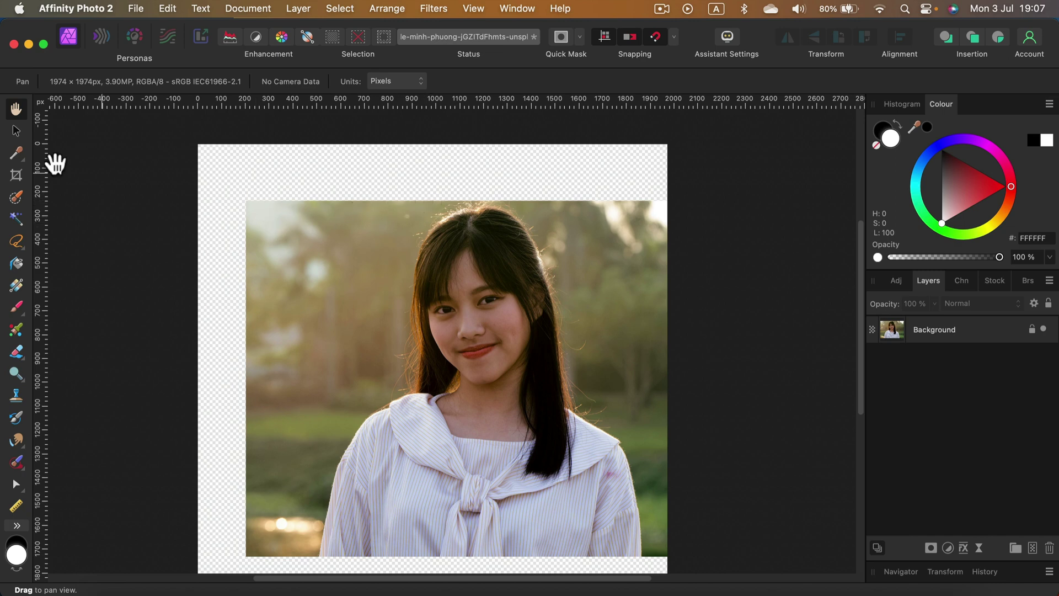
- Switch to the Move Tool, look over the result, and undo the enlarged canvas
{"action": "left_click", "coordinate": [13, 127]}
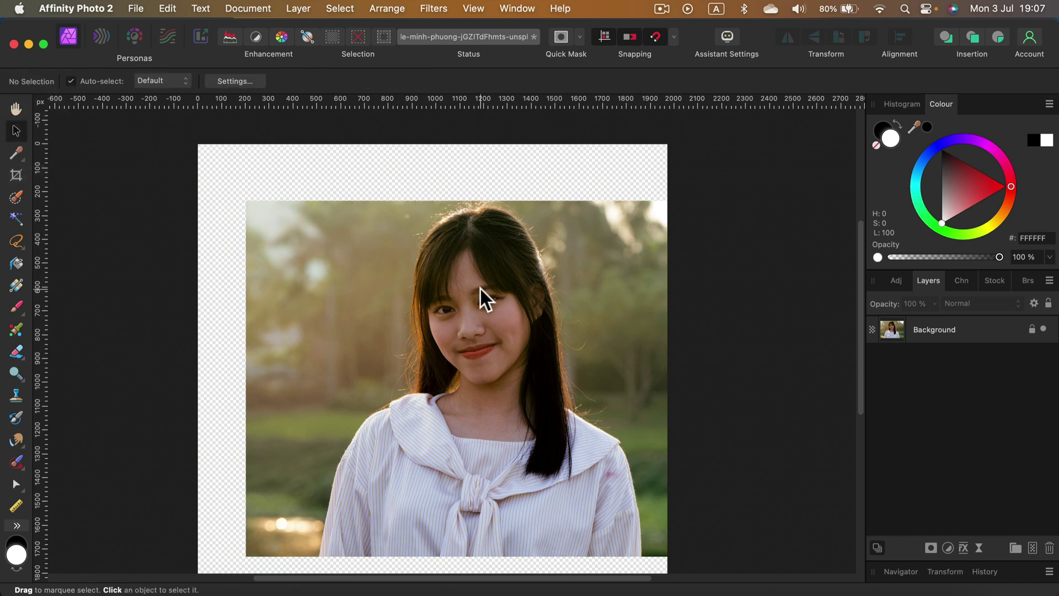
{"action": "scroll", "coordinate": [480, 287], "scroll_direction": "down", "scroll_amount": 3}
{"action": "scroll", "coordinate": [478, 286], "scroll_direction": "up", "scroll_amount": 4}
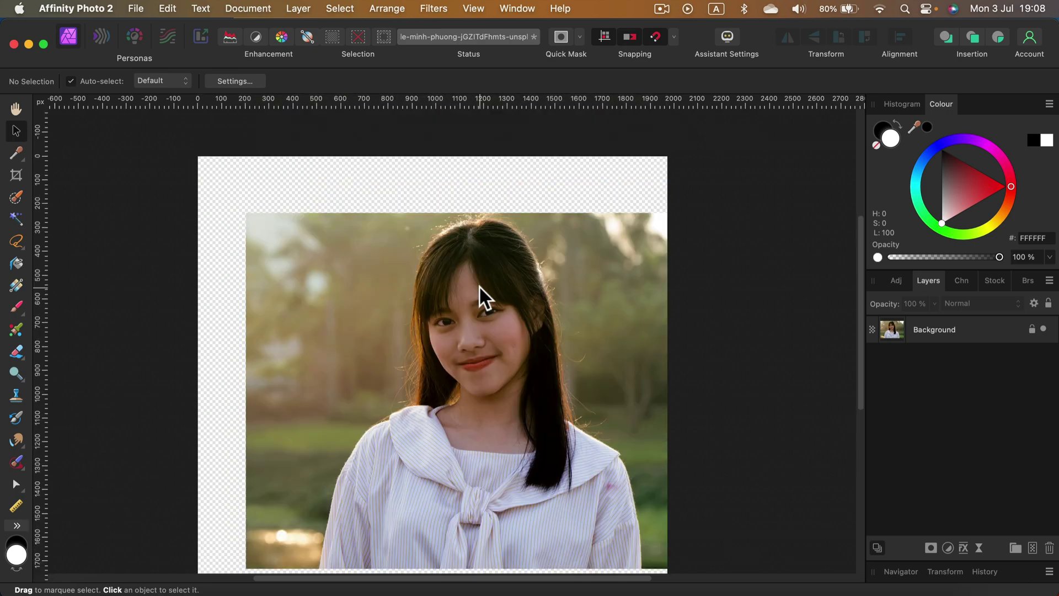
{"action": "scroll", "coordinate": [478, 285], "scroll_direction": "down", "scroll_amount": 2}
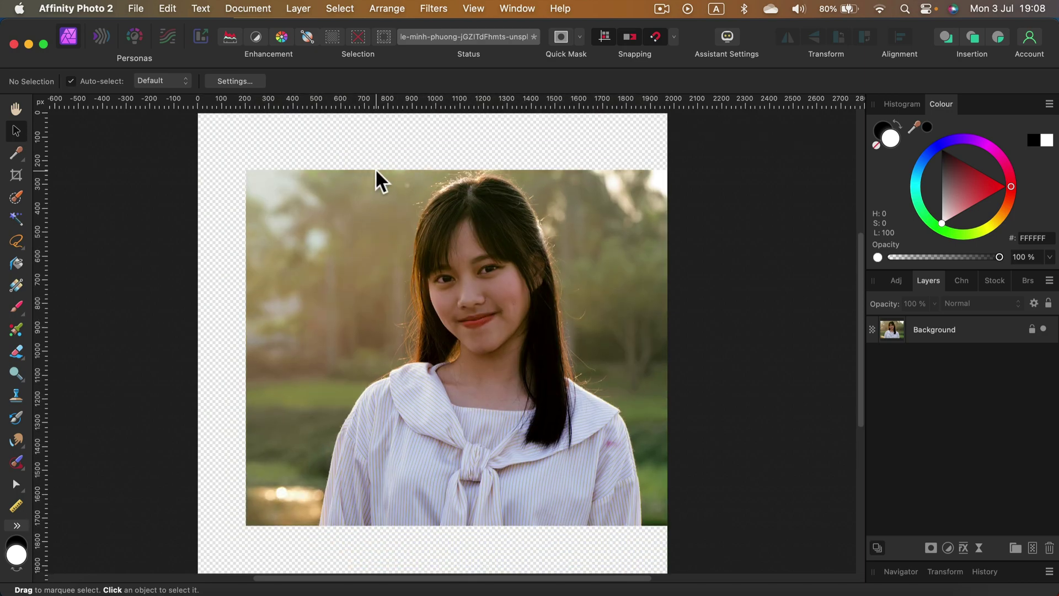
{"action": "key", "text": "super+z"}
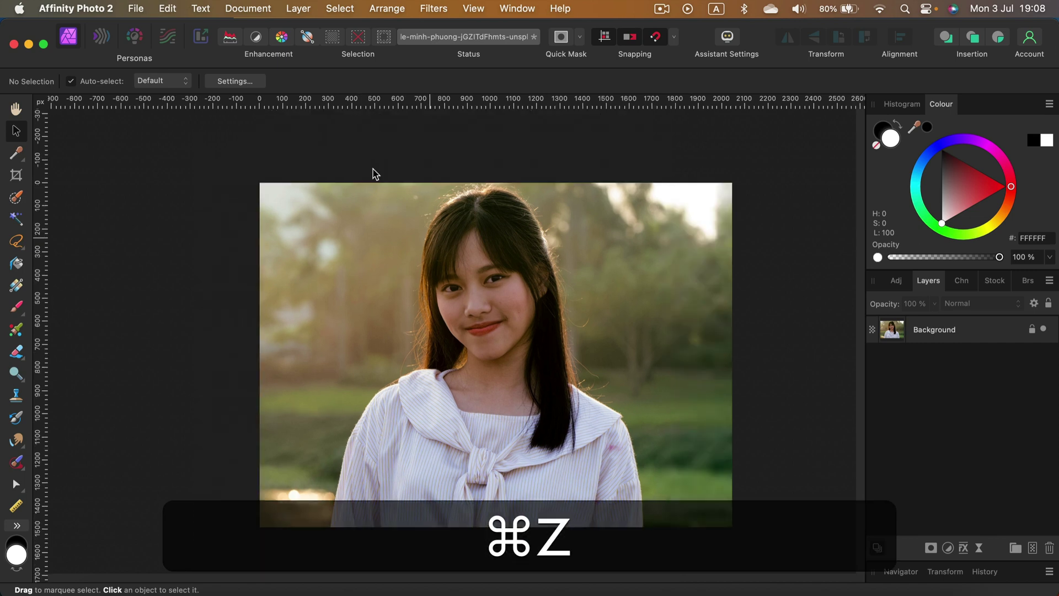
- Stretch an Unconstrained crop past the photo's left edge and apply it, making the canvas 2271 × 1494 px
{"action": "left_click", "coordinate": [12, 176]}
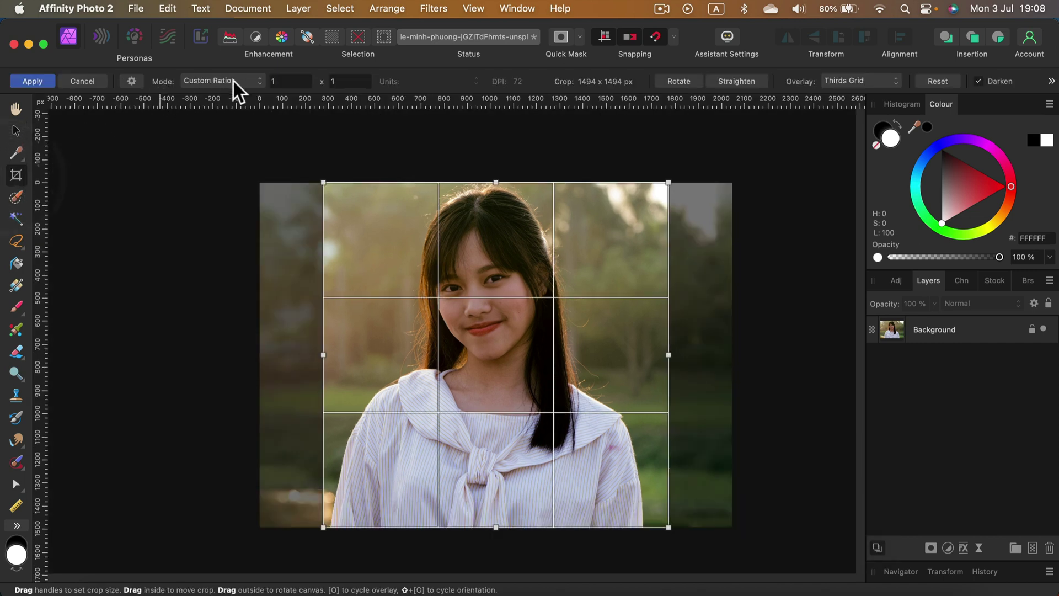
{"action": "left_click", "coordinate": [263, 83]}
{"action": "left_click", "coordinate": [230, 51]}
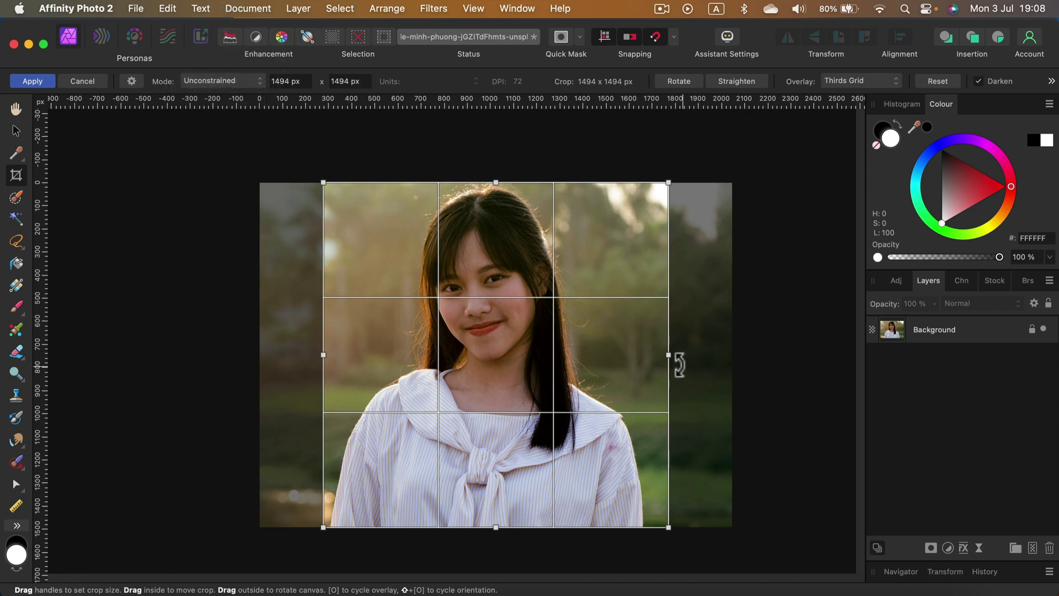
{"action": "left_click_drag", "start_coordinate": [672, 358], "coordinate": [732, 356]}
{"action": "left_click_drag", "start_coordinate": [324, 356], "coordinate": [207, 364]}
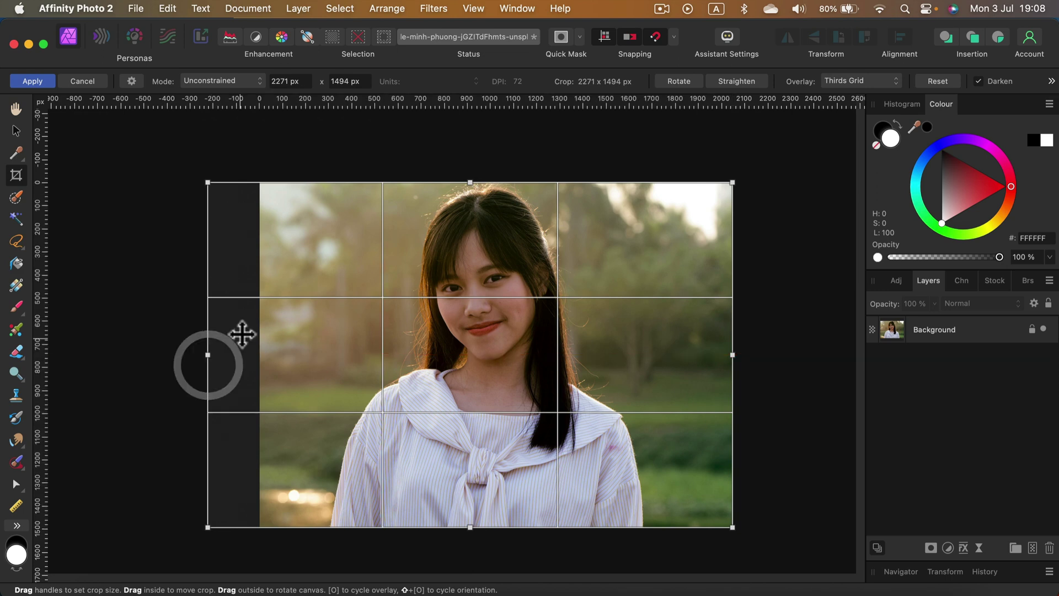
{"action": "left_click", "coordinate": [44, 76]}
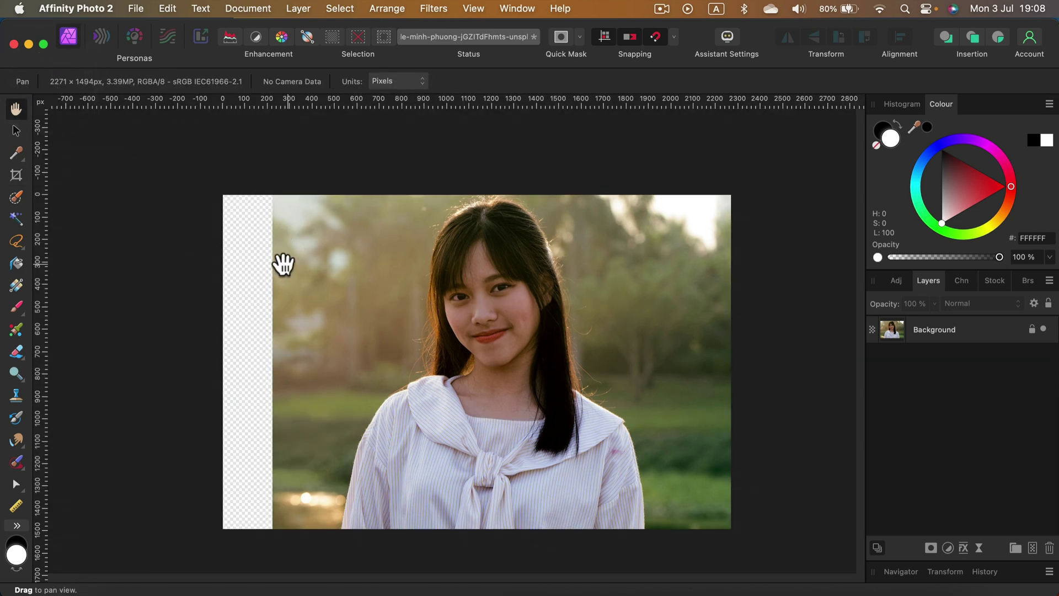
- On the Background layer, draw a rectangular selection over the empty left strip
{"action": "left_click", "coordinate": [978, 335]}
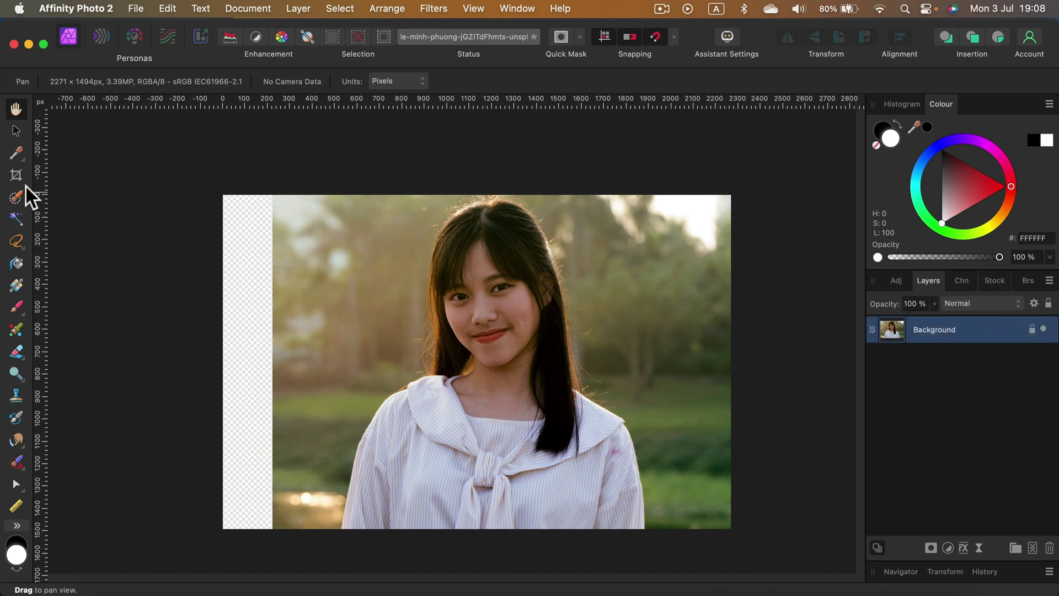
{"action": "left_click", "coordinate": [16, 241]}
{"action": "left_click", "coordinate": [47, 243]}
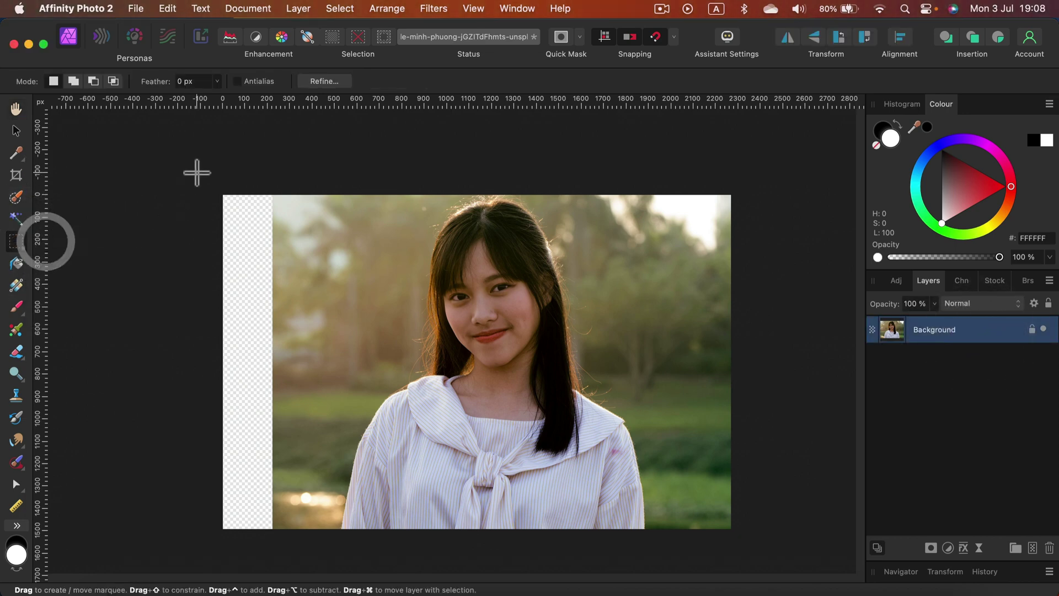
{"action": "left_click_drag", "start_coordinate": [196, 170], "coordinate": [280, 500]}
{"action": "scroll", "coordinate": [235, 335], "scroll_direction": "up", "scroll_amount": 2}
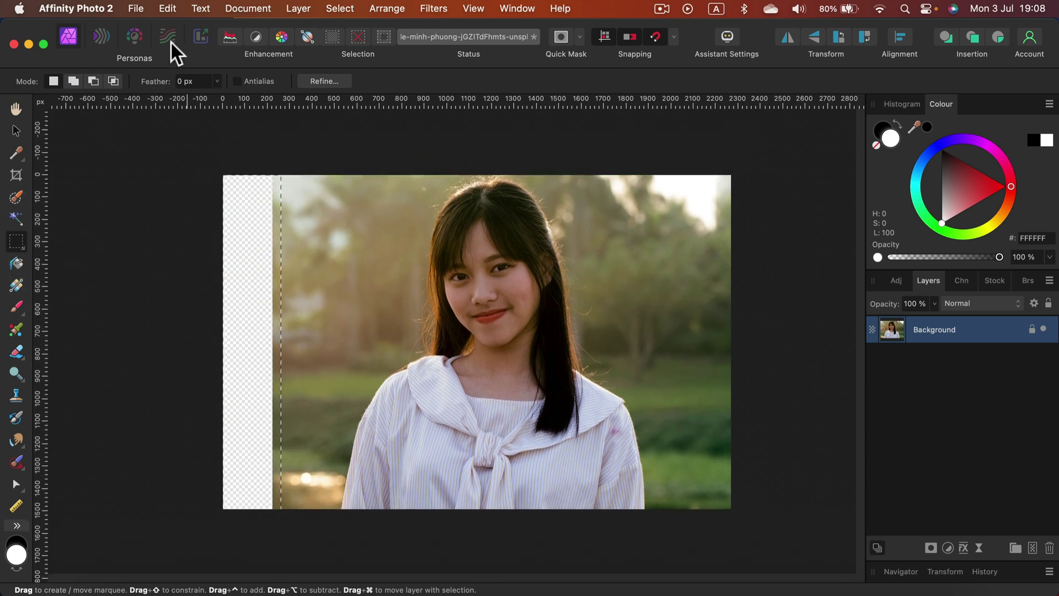
- Fill the selection using Edit > Fill with Inpainting, then deselect
{"action": "left_click", "coordinate": [161, 8]}
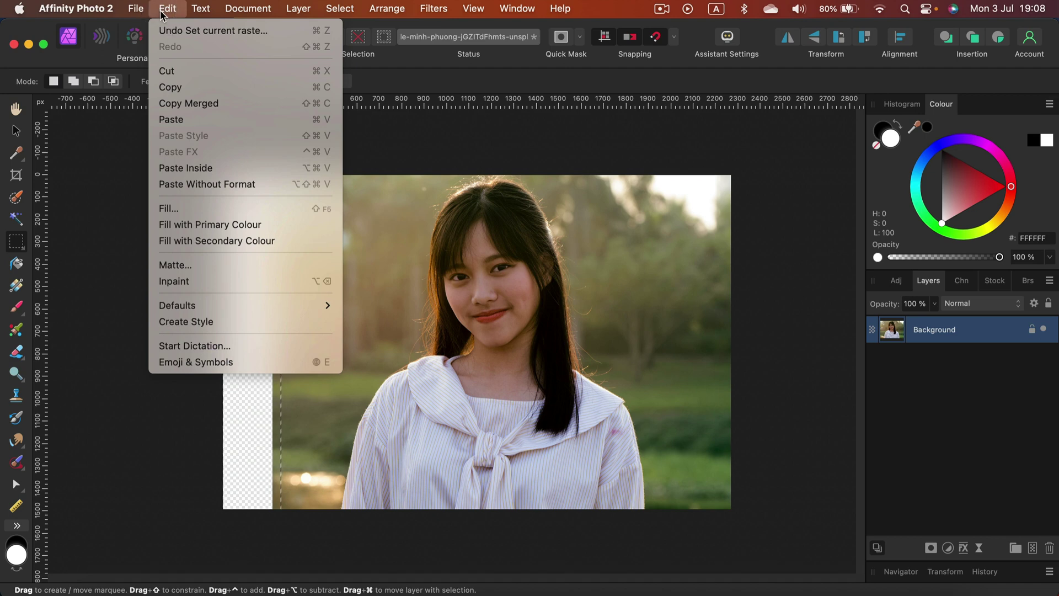
{"action": "left_click", "coordinate": [175, 208]}
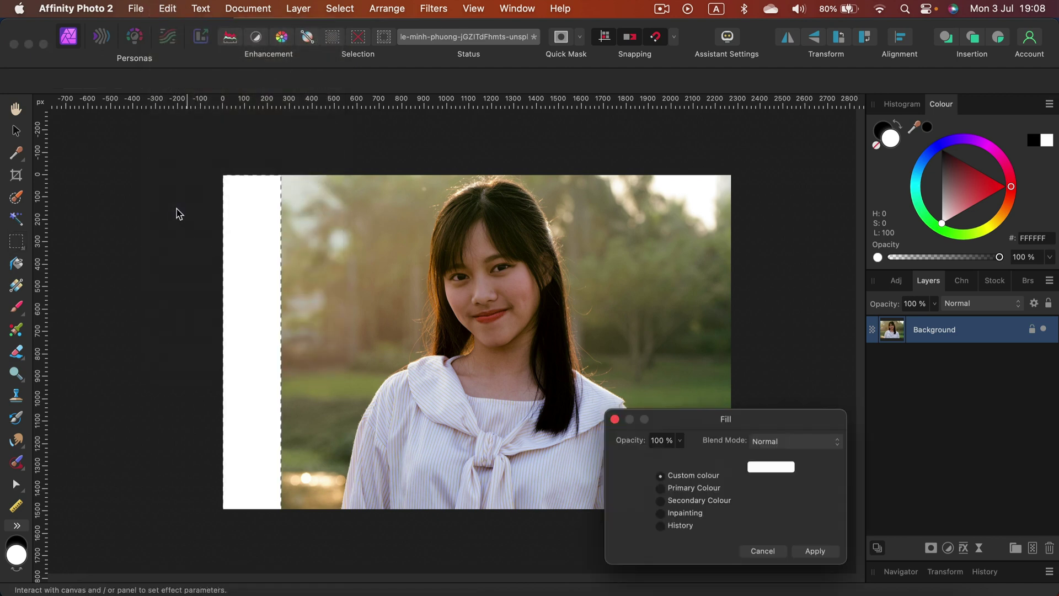
{"action": "left_click_drag", "start_coordinate": [769, 412], "coordinate": [621, 171]}
{"action": "left_click", "coordinate": [513, 272]}
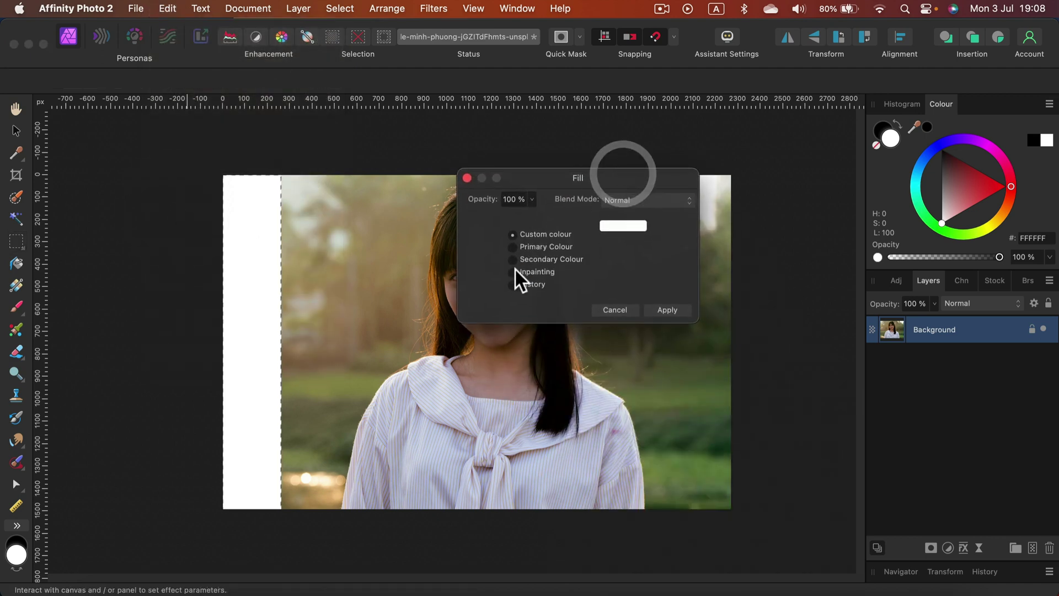
{"action": "left_click", "coordinate": [686, 311]}
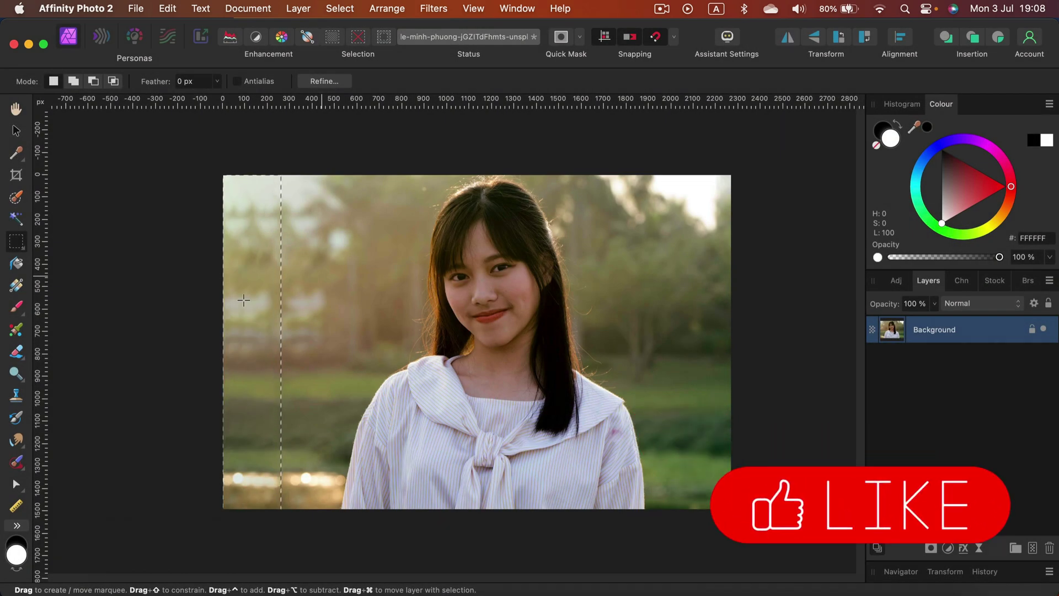
{"action": "key", "text": "super+d"}
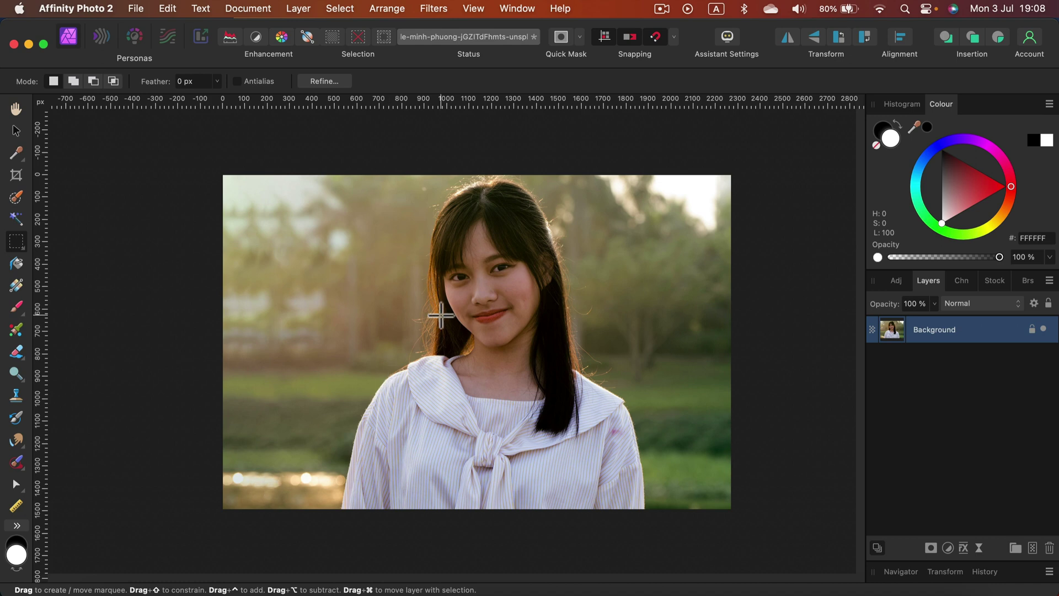
- With the Inpainting Brush, erase the bright spot left of the face and the bottom-left bokeh
{"action": "key", "text": "super+minus"}
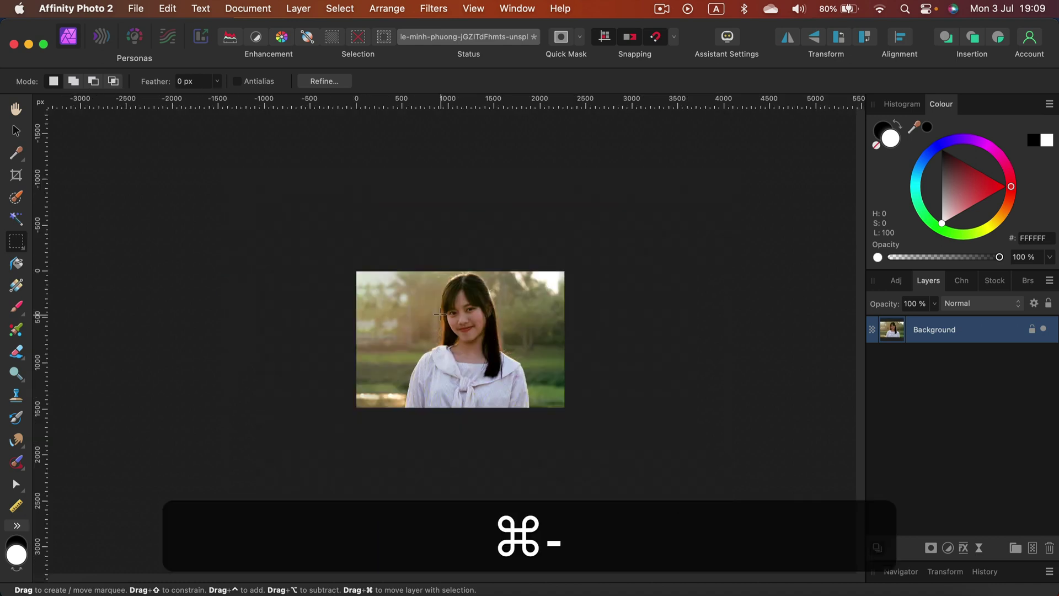
{"action": "key", "text": "super+equal"}
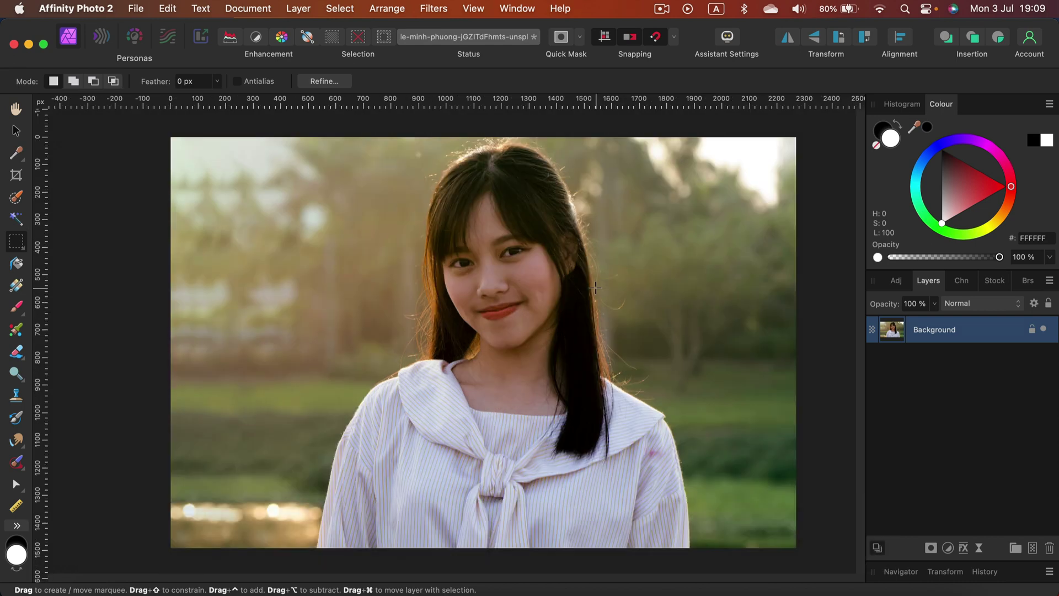
{"action": "left_click", "coordinate": [16, 308]}
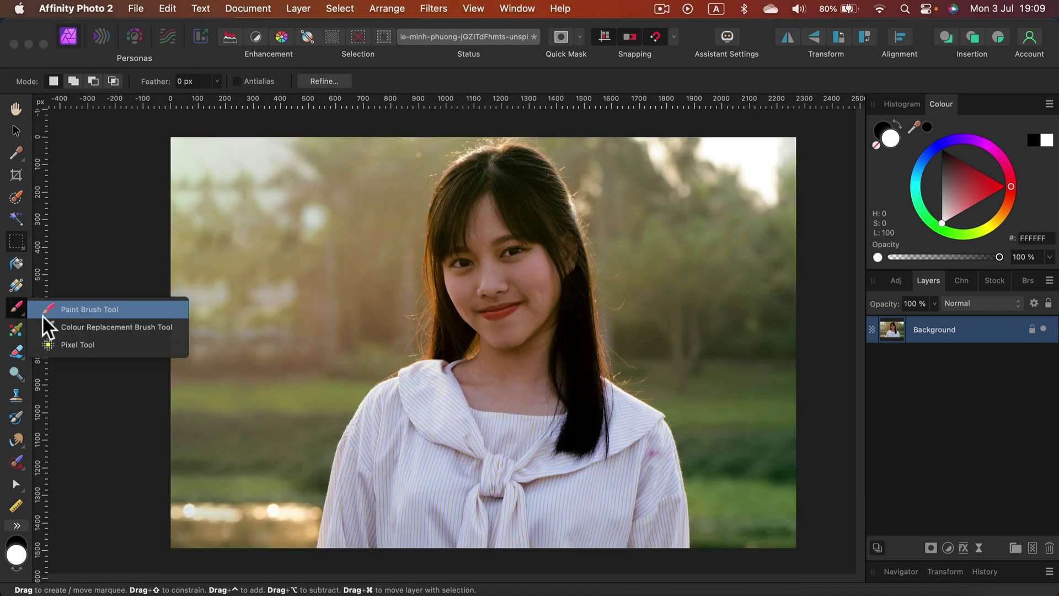
{"action": "left_click", "coordinate": [19, 467]}
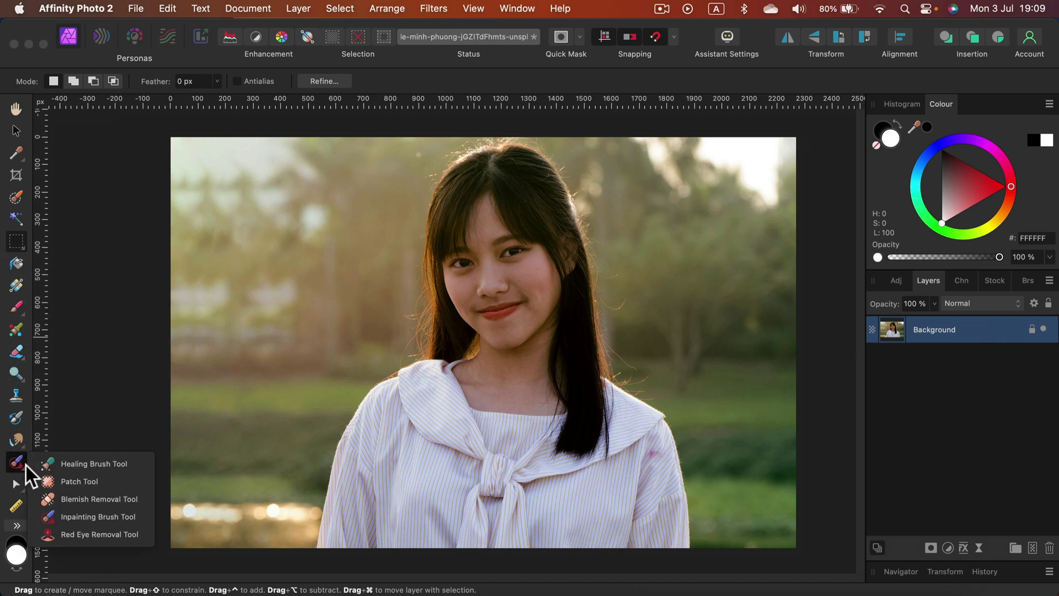
{"action": "left_click", "coordinate": [78, 513]}
{"action": "left_click_drag", "start_coordinate": [276, 289], "coordinate": [278, 292]}
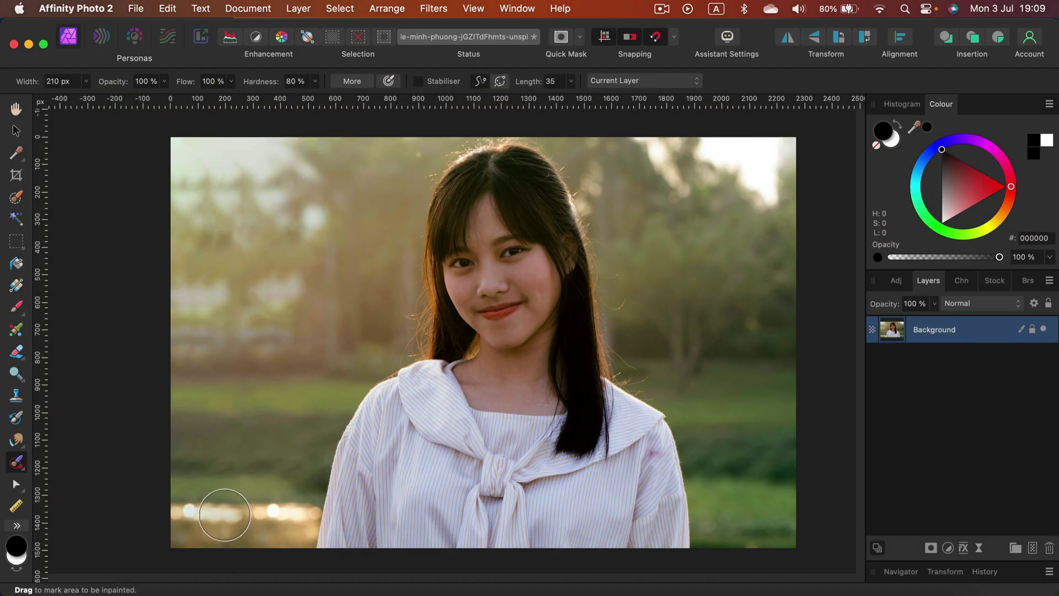
{"action": "left_click_drag", "start_coordinate": [223, 513], "coordinate": [268, 500]}
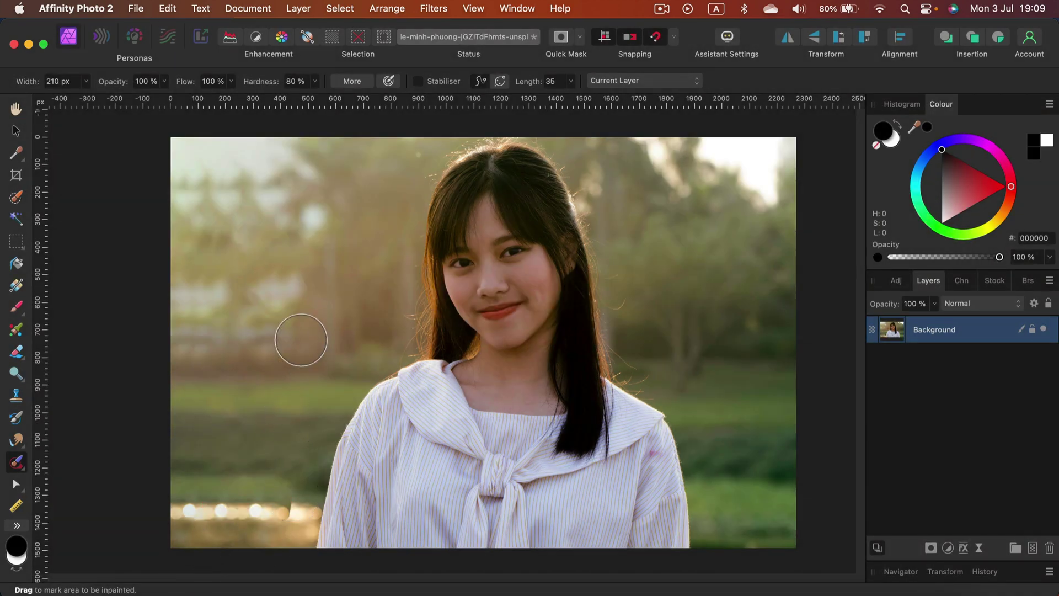
- Pull the crop's left and right edges in around the woman, giving a 1368 × 1494 px frame
{"action": "left_click", "coordinate": [17, 172]}
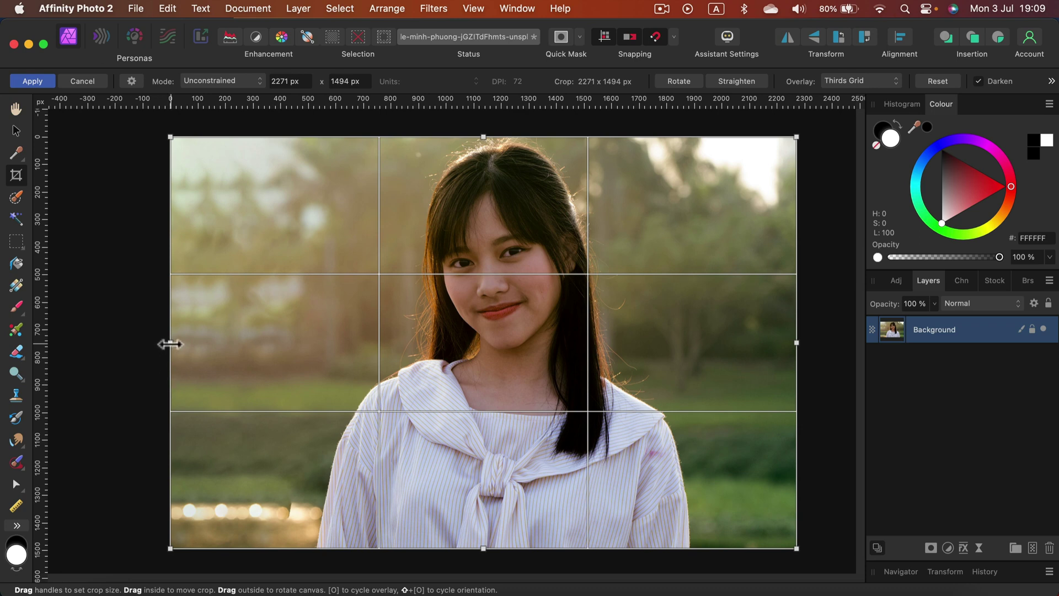
{"action": "left_click_drag", "start_coordinate": [180, 343], "coordinate": [309, 352]}
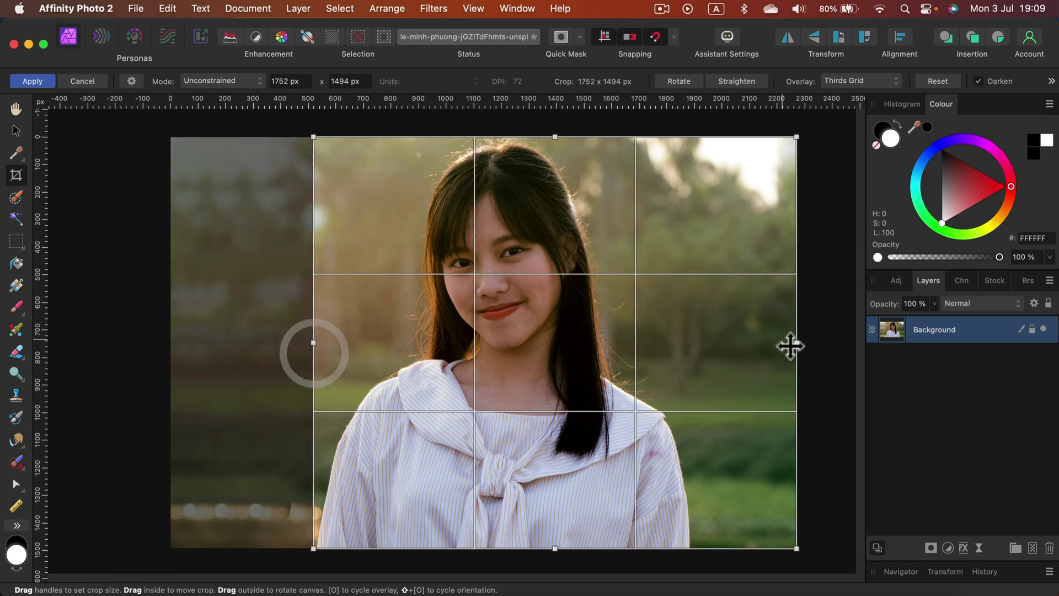
{"action": "left_click_drag", "start_coordinate": [794, 347], "coordinate": [686, 383]}
{"action": "key", "text": "Return"}
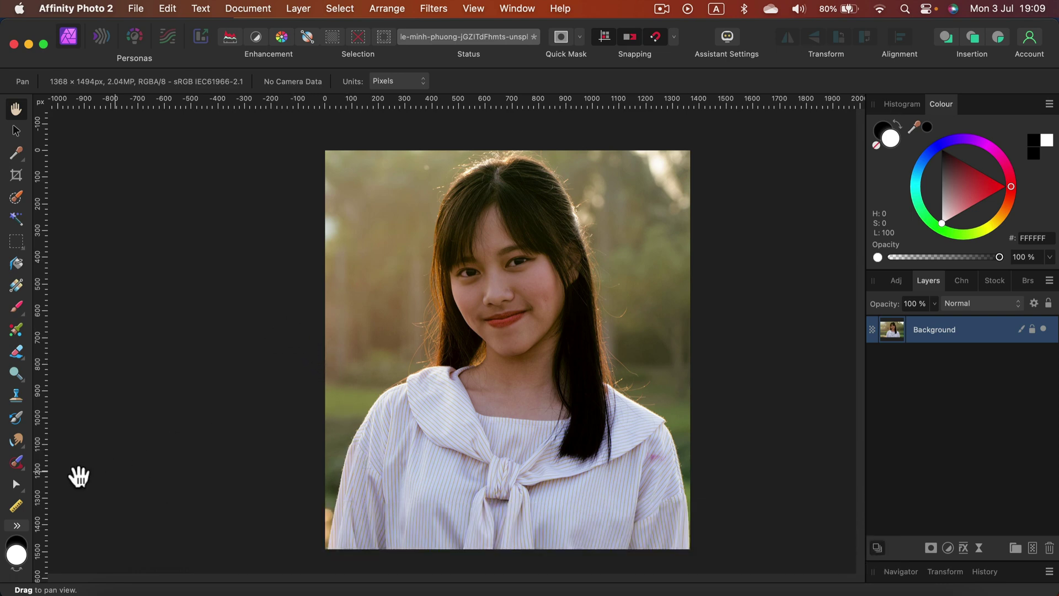
- Draw a white circle over the subject's head and shoulders with the Ellipse Tool
{"action": "left_click", "coordinate": [15, 527]}
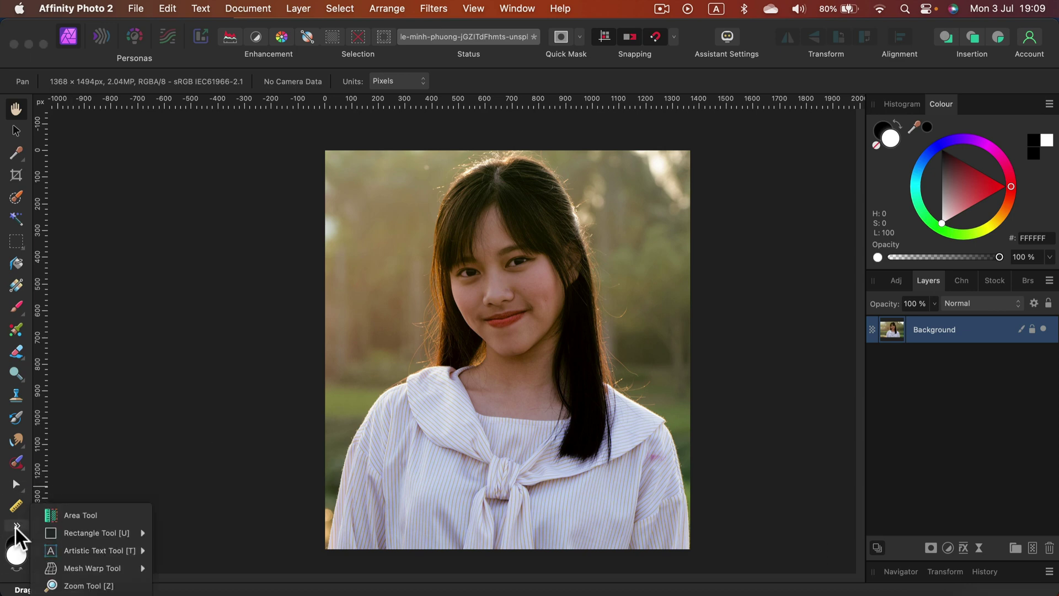
{"action": "mouse_move", "coordinate": [85, 536]}
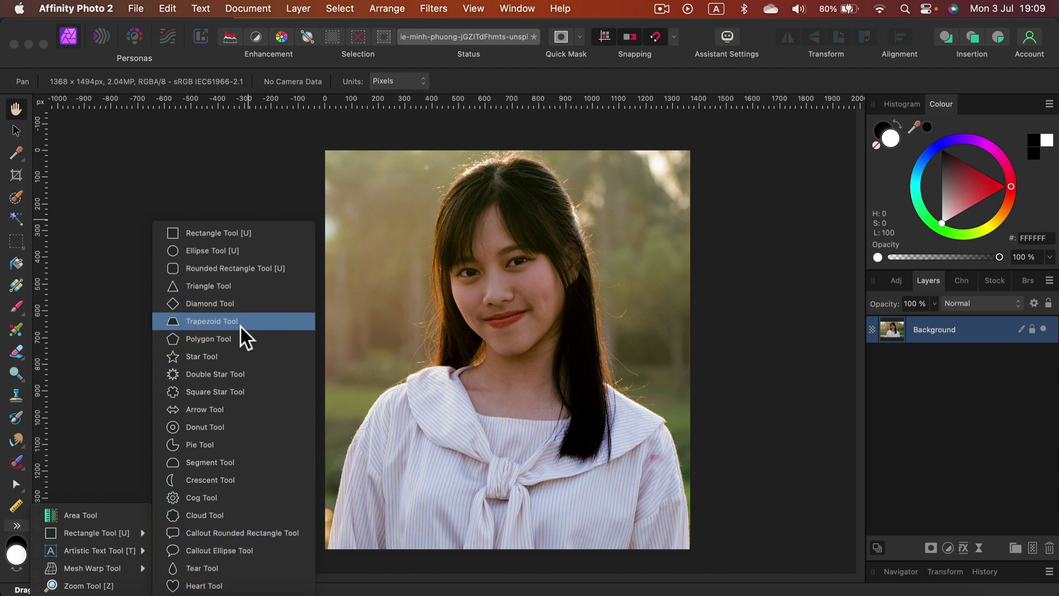
{"action": "left_click", "coordinate": [231, 249]}
{"action": "left_click_drag", "start_coordinate": [357, 195], "coordinate": [673, 511]}
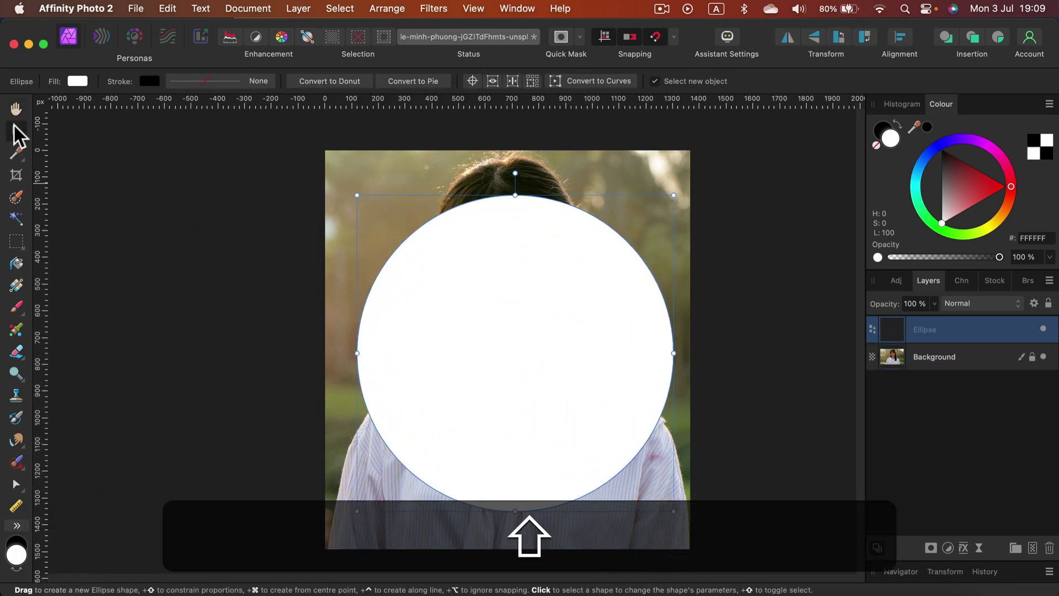
- Position the circle centred against the photo's top edge
{"action": "left_click", "coordinate": [15, 126]}
{"action": "left_click_drag", "start_coordinate": [531, 380], "coordinate": [523, 340]}
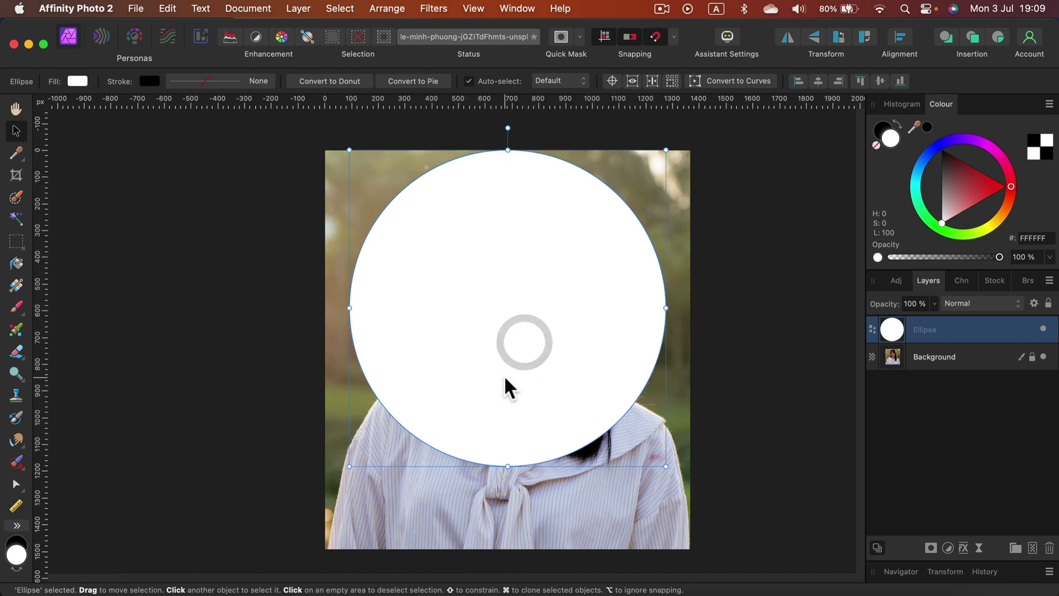
{"action": "mouse_move", "coordinate": [534, 379]}
{"action": "left_mouse_down"}
{"action": "mouse_move", "coordinate": [544, 386]}
{"action": "mouse_move", "coordinate": [531, 380]}
{"action": "left_mouse_up"}
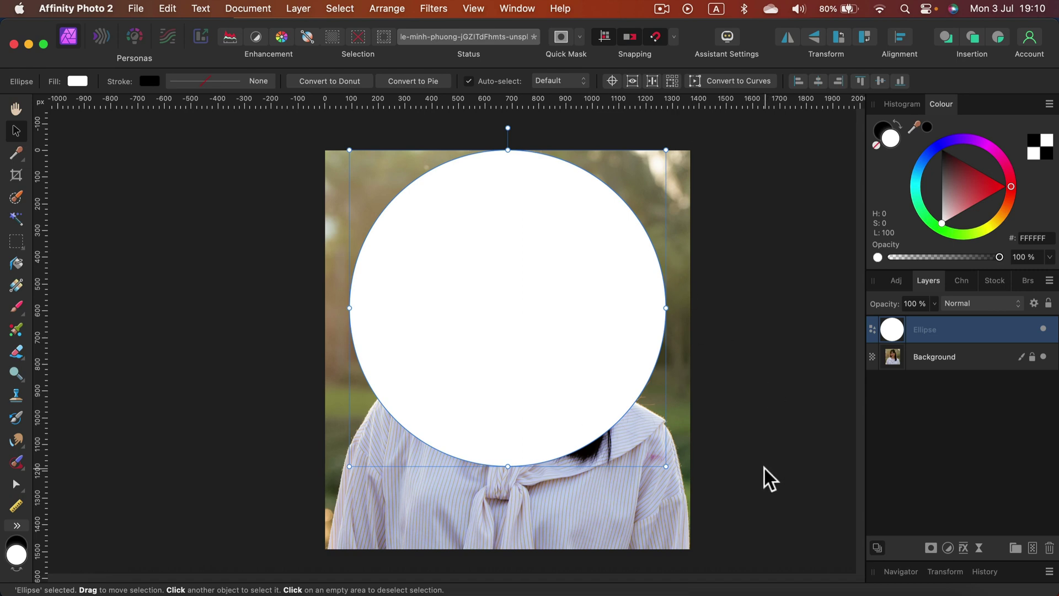
- Unlock the Background layer and clip it into the Ellipse layer so only the circle shows
{"action": "left_click", "coordinate": [959, 357]}
{"action": "left_click", "coordinate": [1032, 356]}
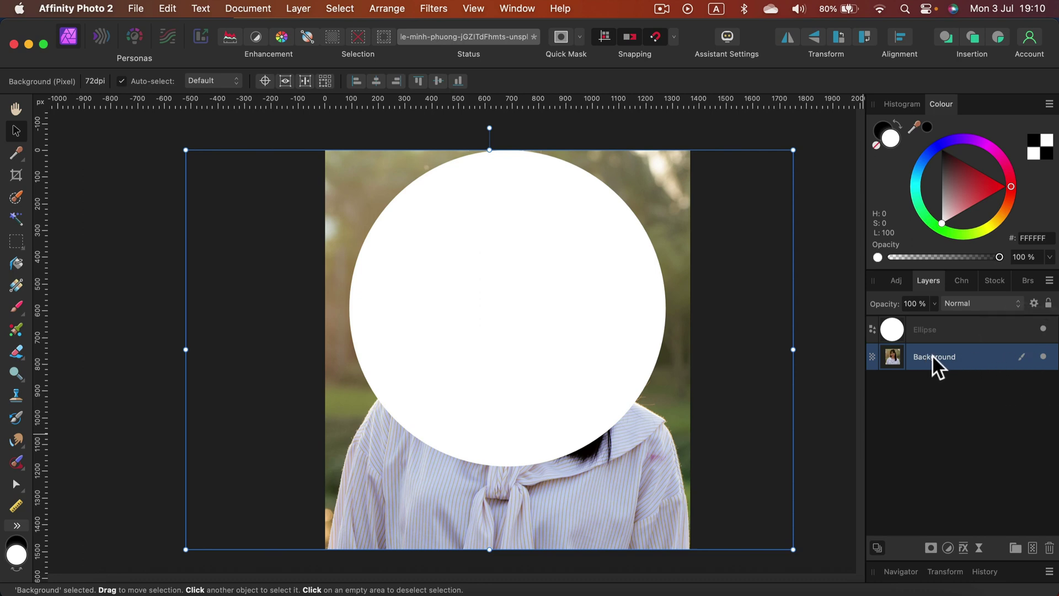
{"action": "left_click_drag", "start_coordinate": [931, 354], "coordinate": [945, 330]}
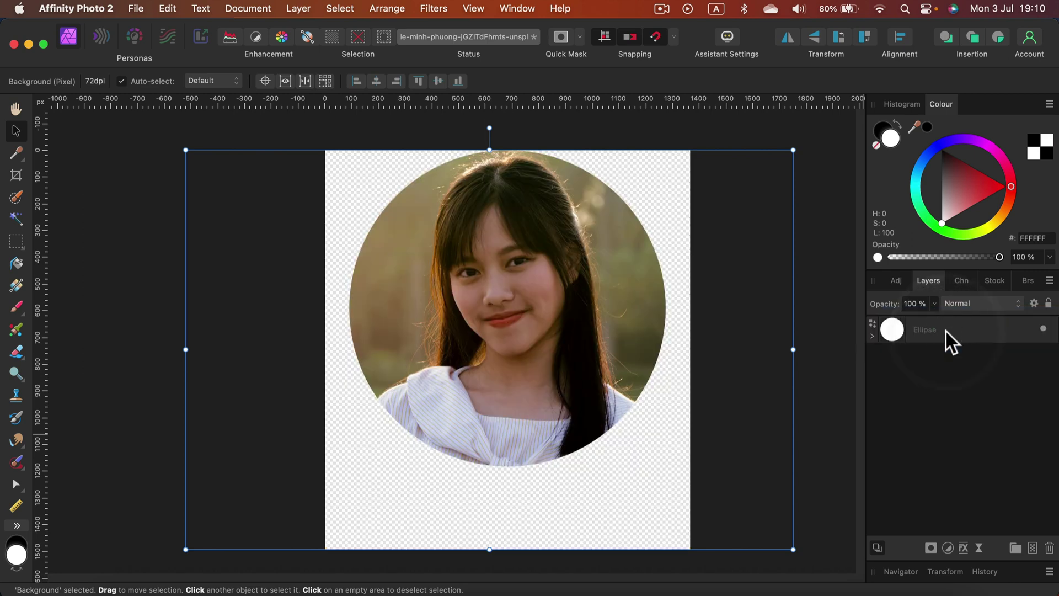
{"action": "left_click", "coordinate": [871, 336]}
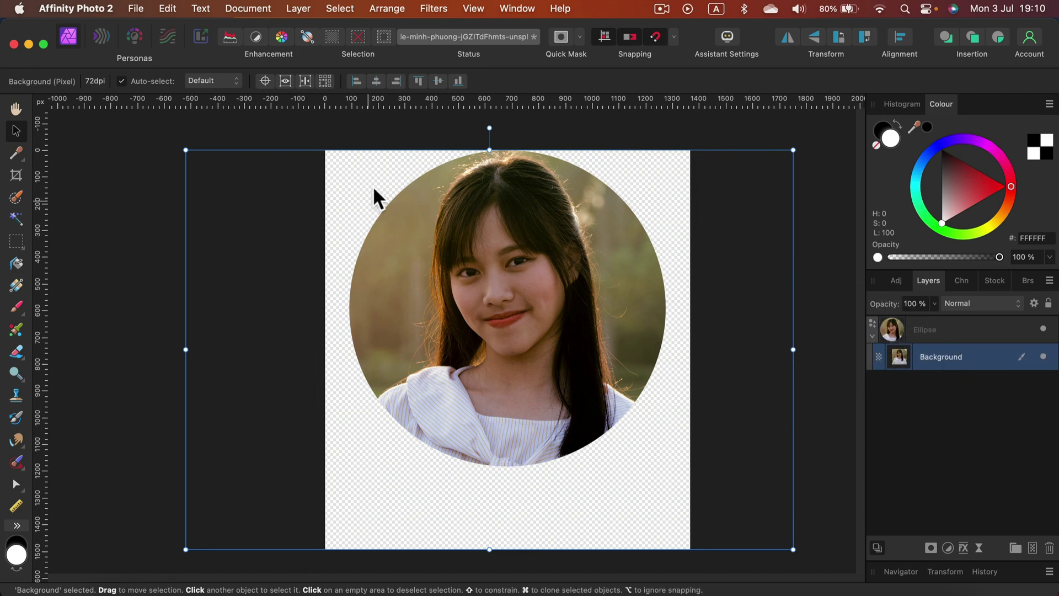
{"action": "left_click", "coordinate": [16, 175]}
- Trim the bottom, then crop to the circle's selection for a 1184 × 1183 px square and deselect
{"action": "left_click_drag", "start_coordinate": [508, 549], "coordinate": [524, 468]}
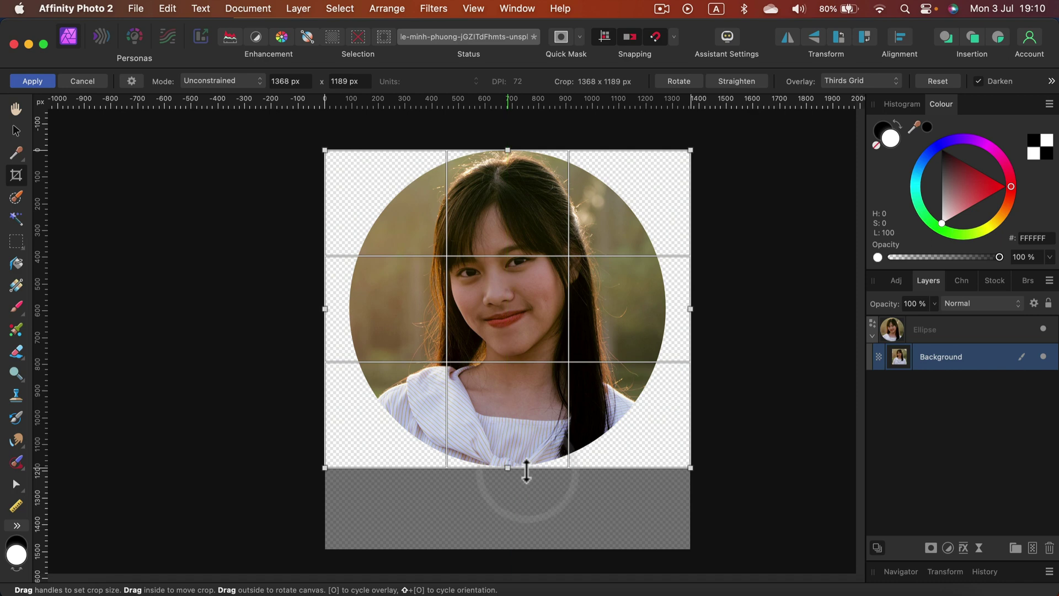
{"action": "key", "text": "Return"}
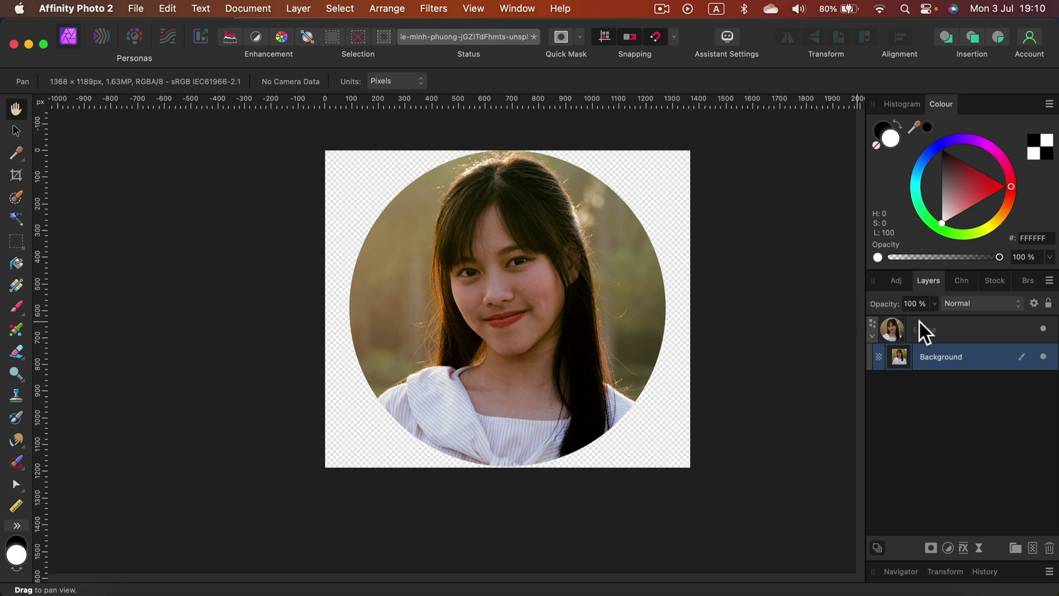
{"action": "left_click", "coordinate": [888, 330], "text": "super"}
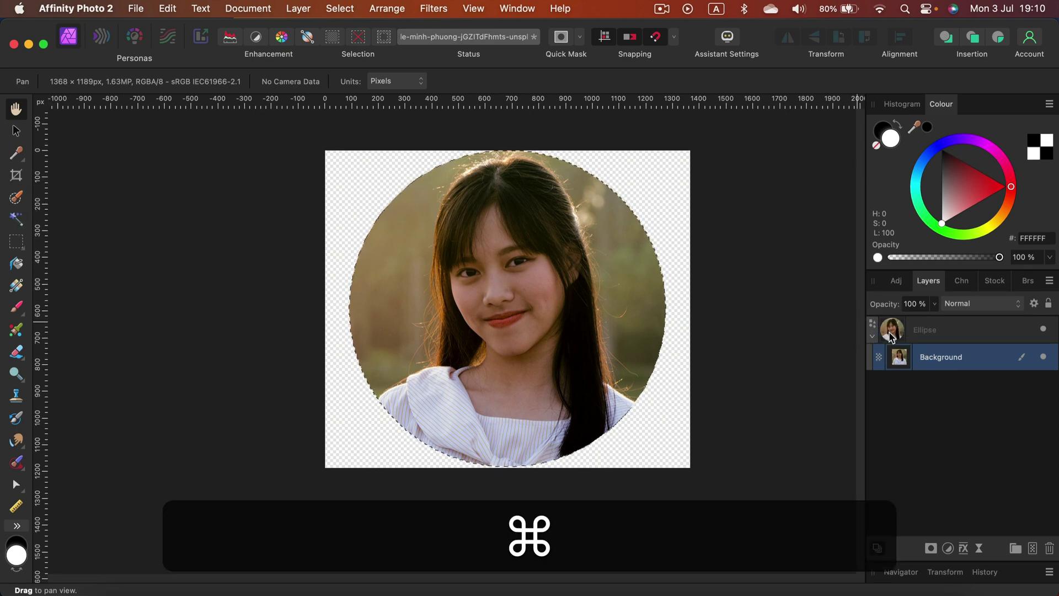
{"action": "key", "text": "c"}
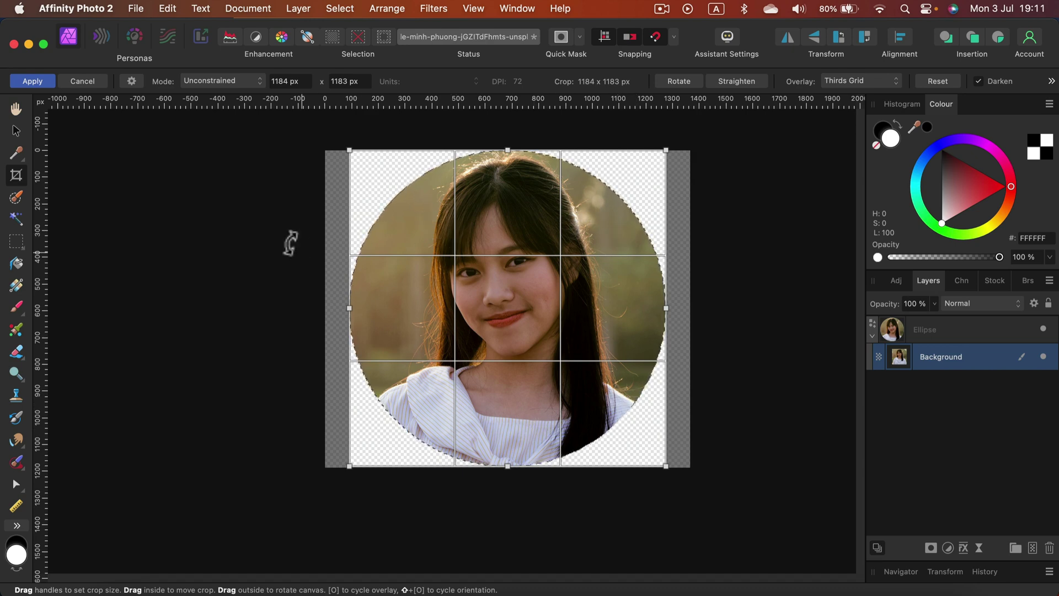
{"action": "left_click", "coordinate": [25, 81]}
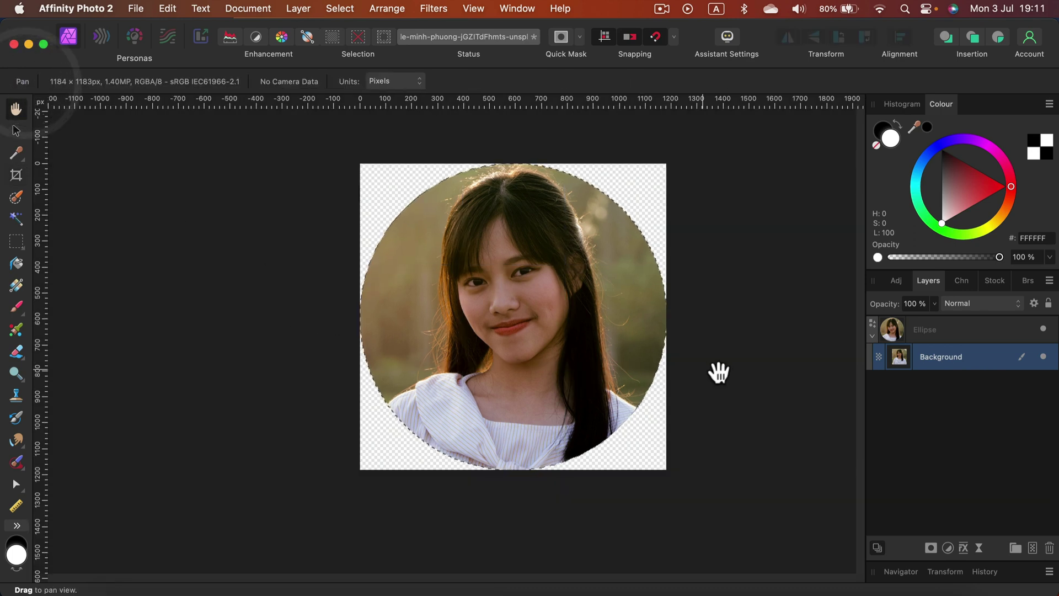
{"action": "key", "text": "super+d"}
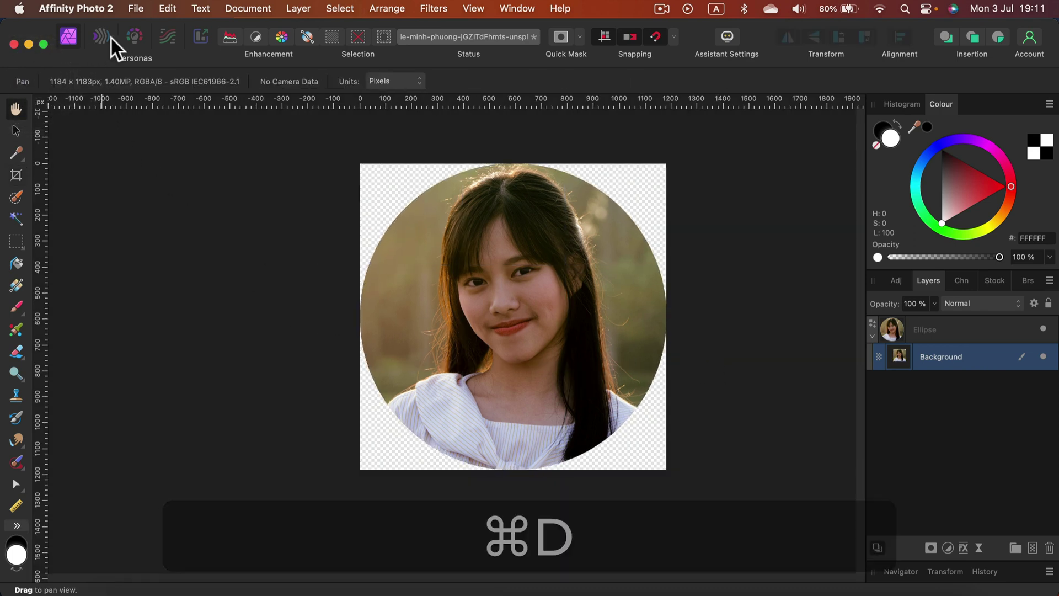
{"action": "left_click", "coordinate": [135, 8]}
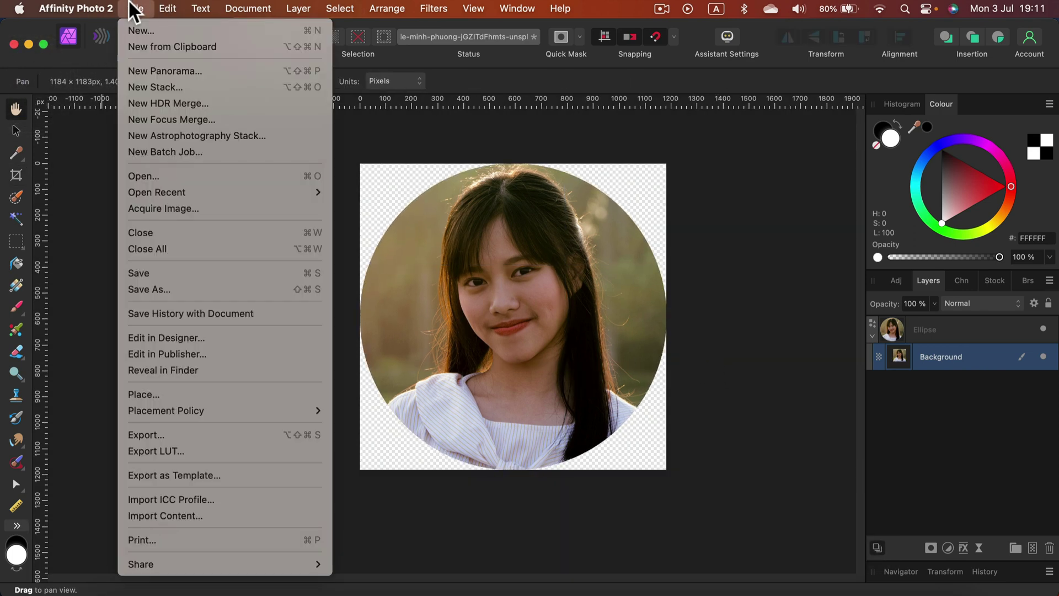
{"action": "left_click", "coordinate": [170, 439]}
{"action": "left_click", "coordinate": [576, 86]}
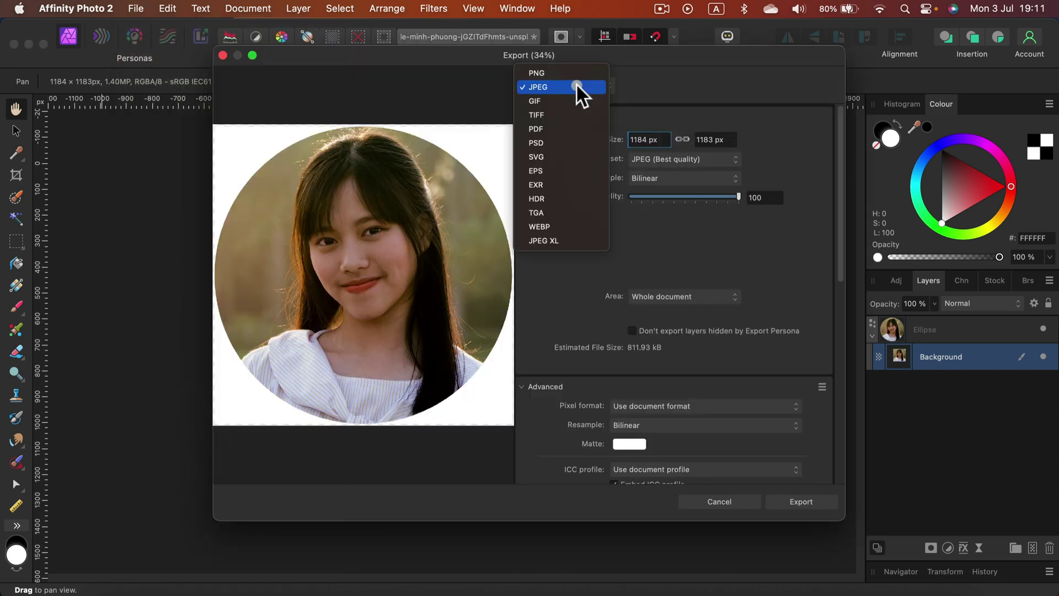
{"action": "left_click", "coordinate": [564, 72]}
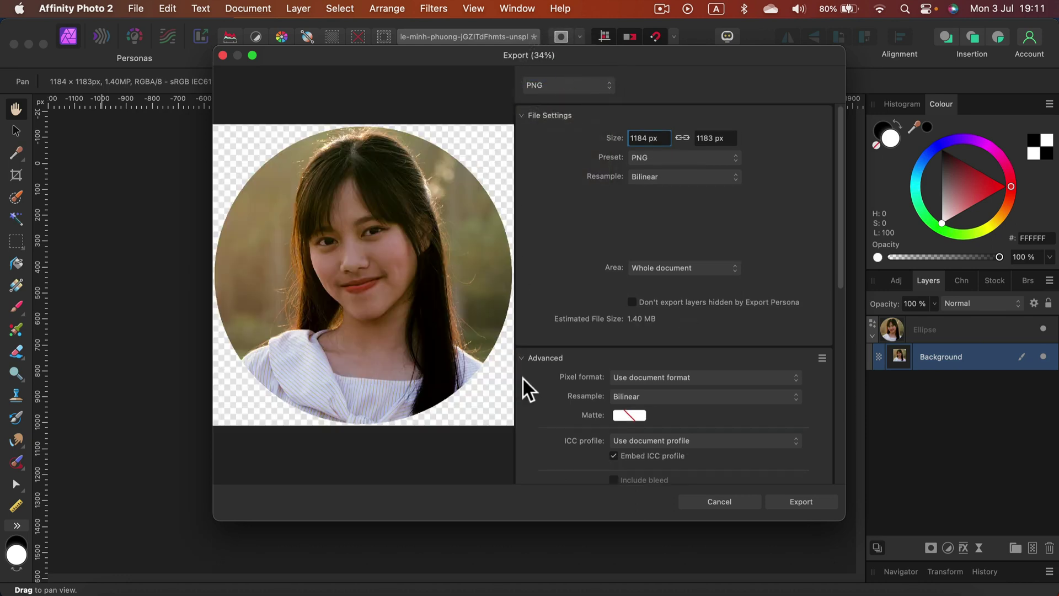
{"action": "left_click", "coordinate": [714, 506]}
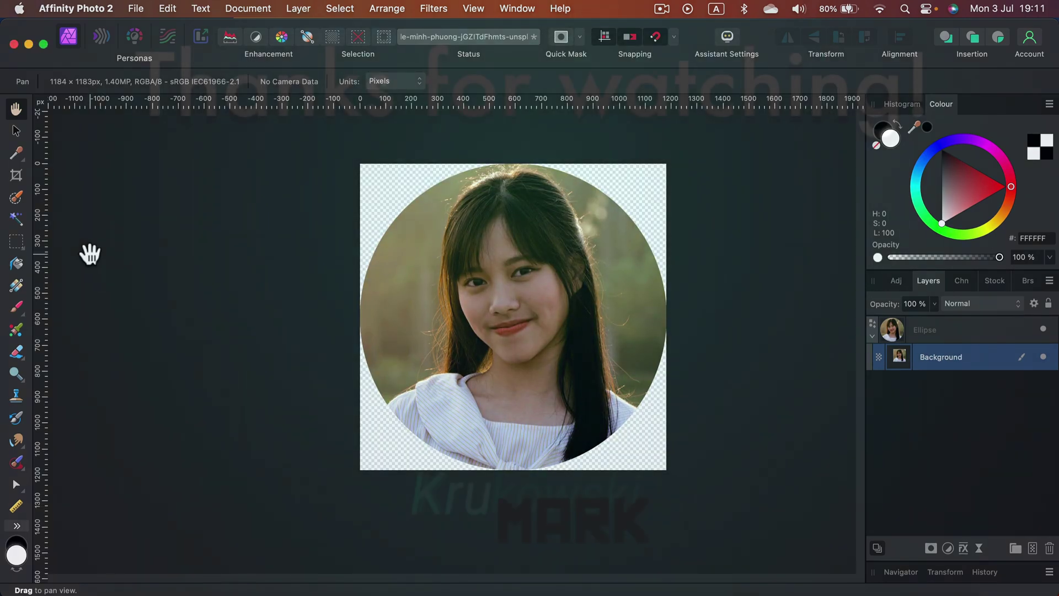